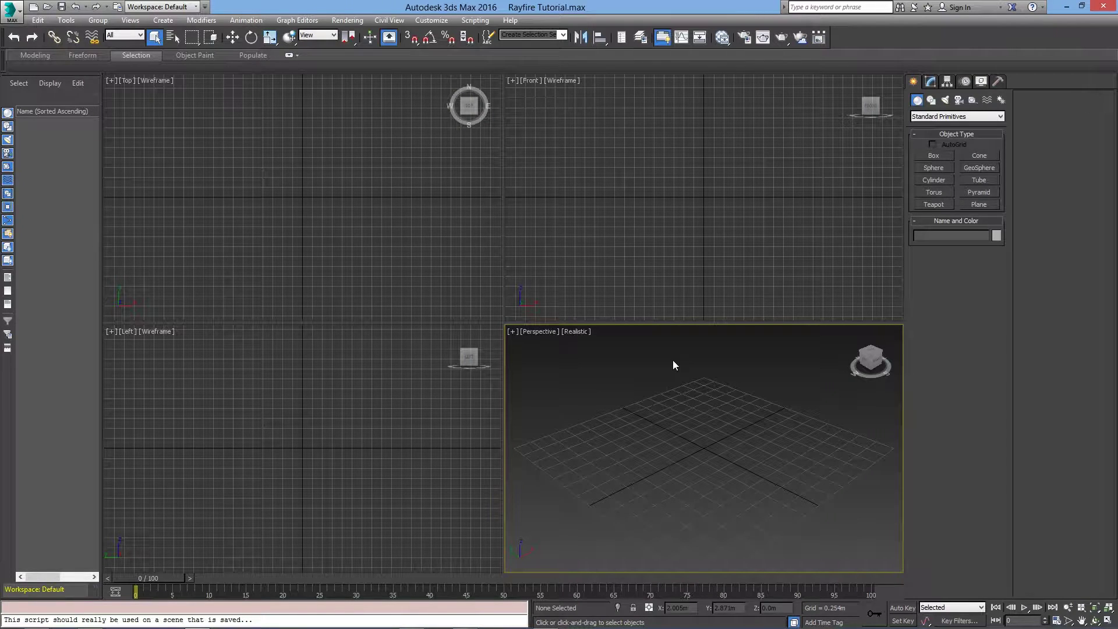
Set the scene display units to meters
left_click(431, 20)
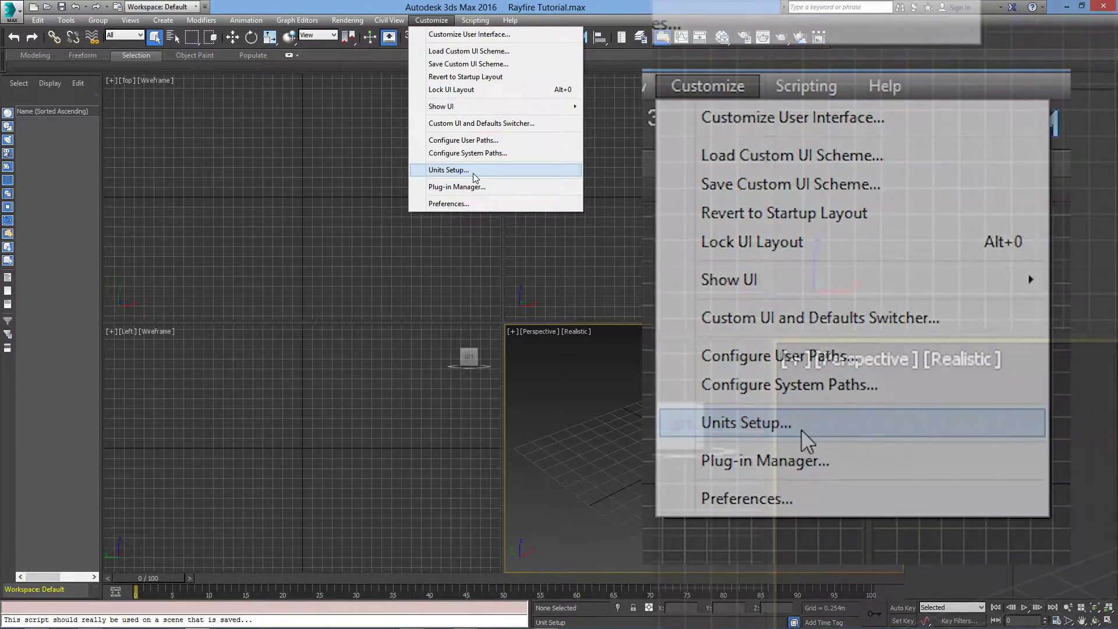
left_click(474, 175)
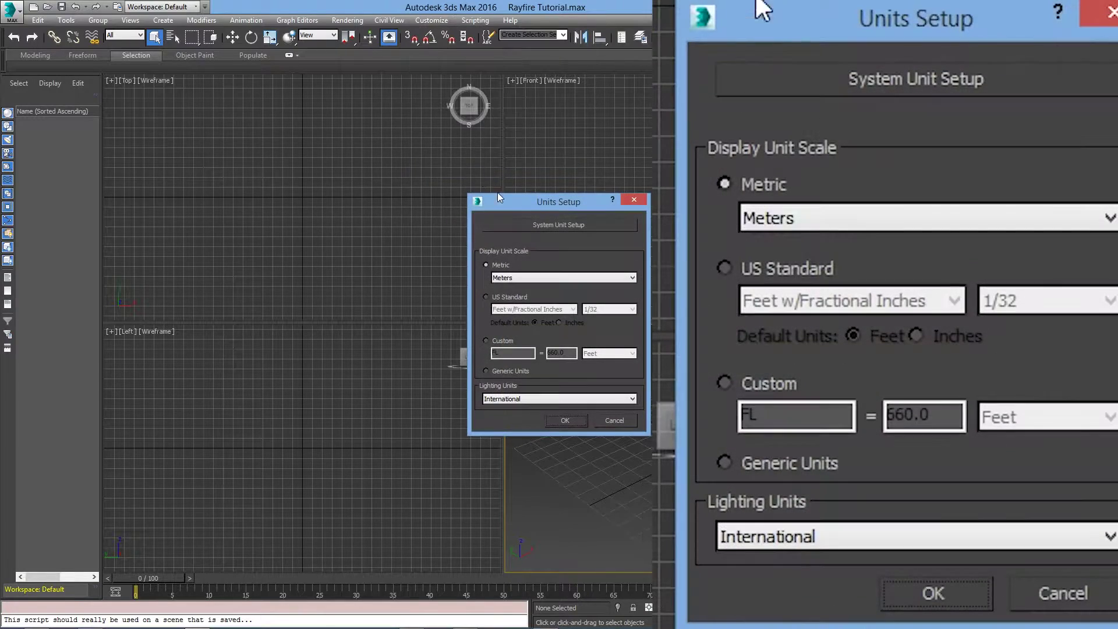
left_click(539, 278)
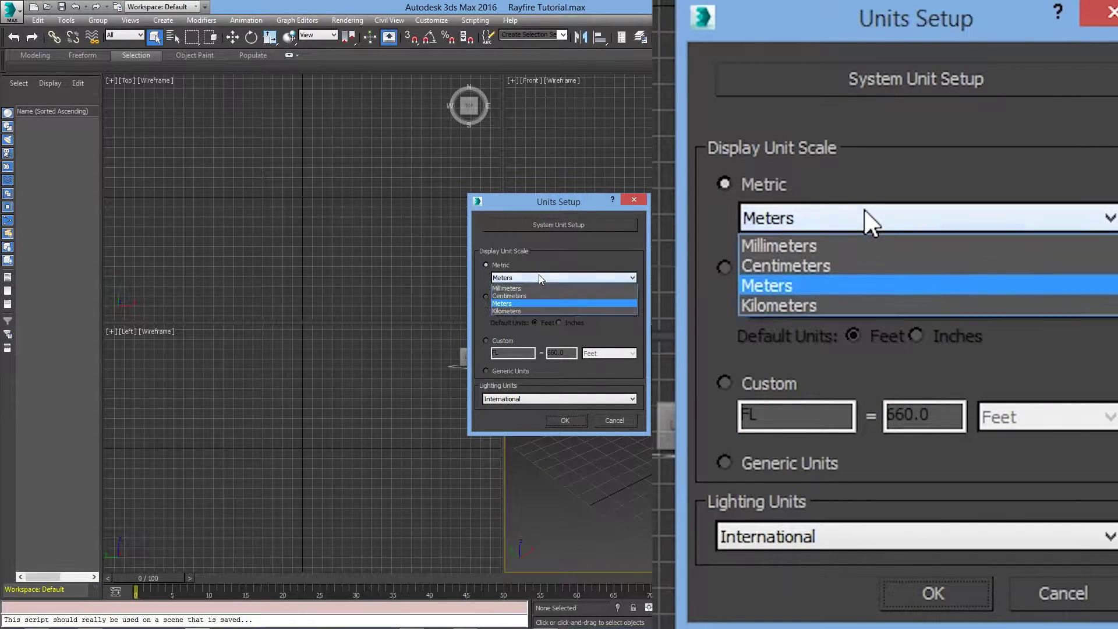
left_click(559, 303)
left_click(565, 420)
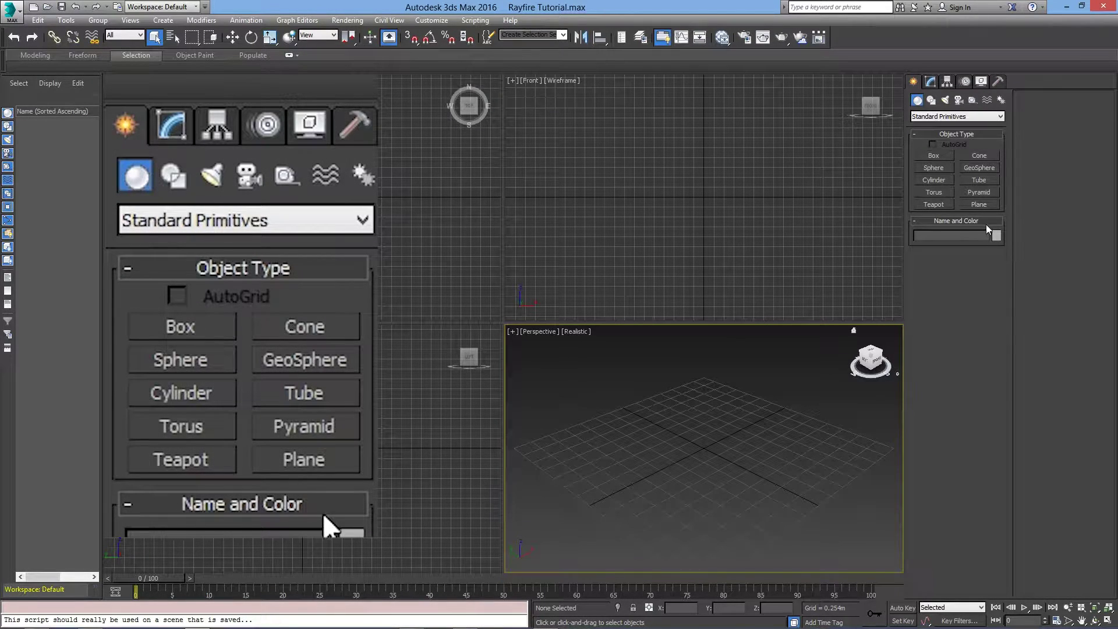
Create a 10 m by 10 m plane in the Perspective view and orbit to a lower angle
left_click(978, 205)
left_click_drag(717, 375, 712, 569)
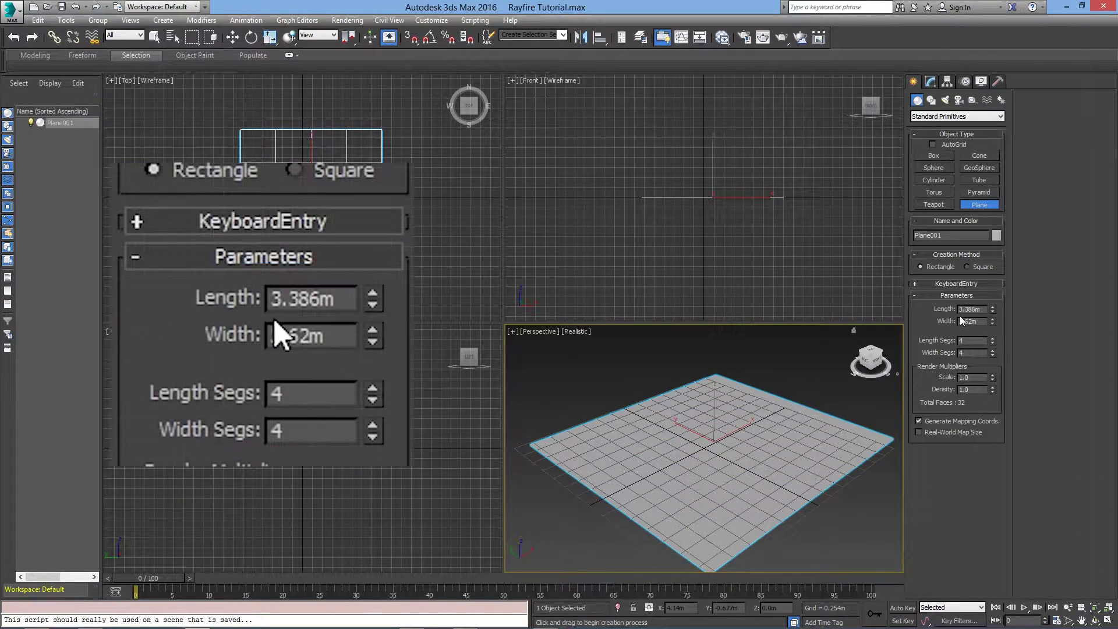
left_click_drag(987, 310, 949, 316)
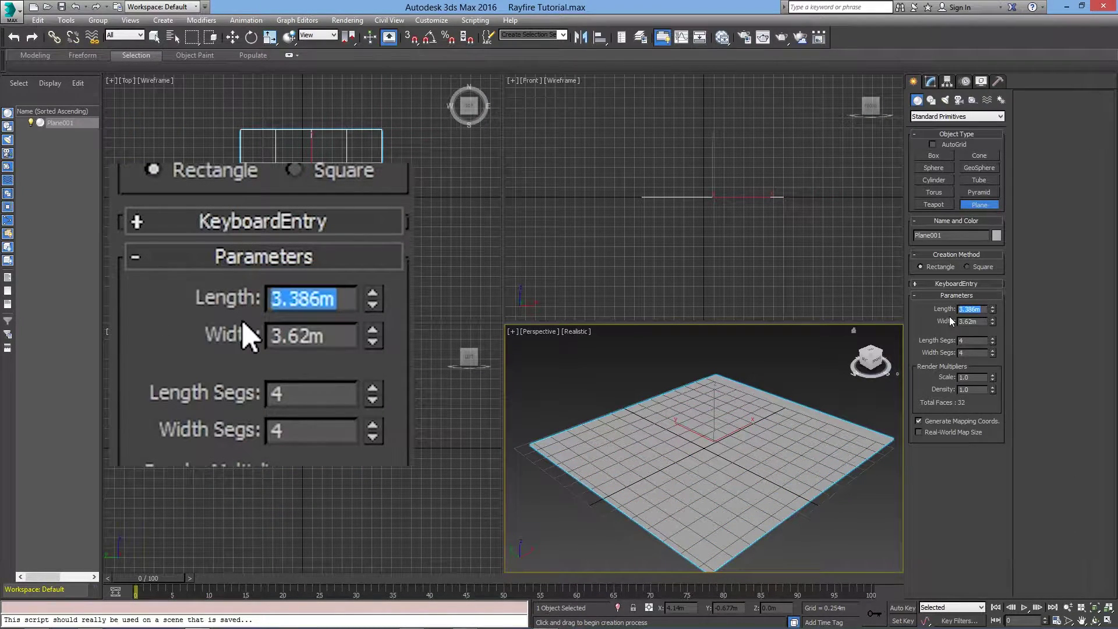
type("10")
key("Tab")
type("10")
key("Tab")
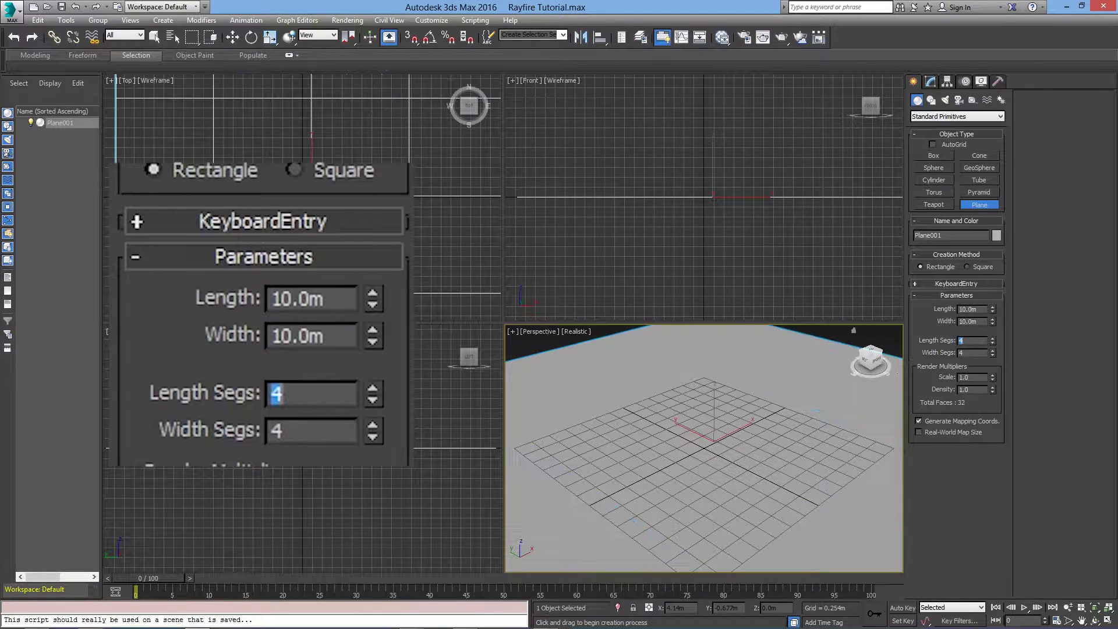
middle_click_drag(756, 442, 810, 434, "alt")
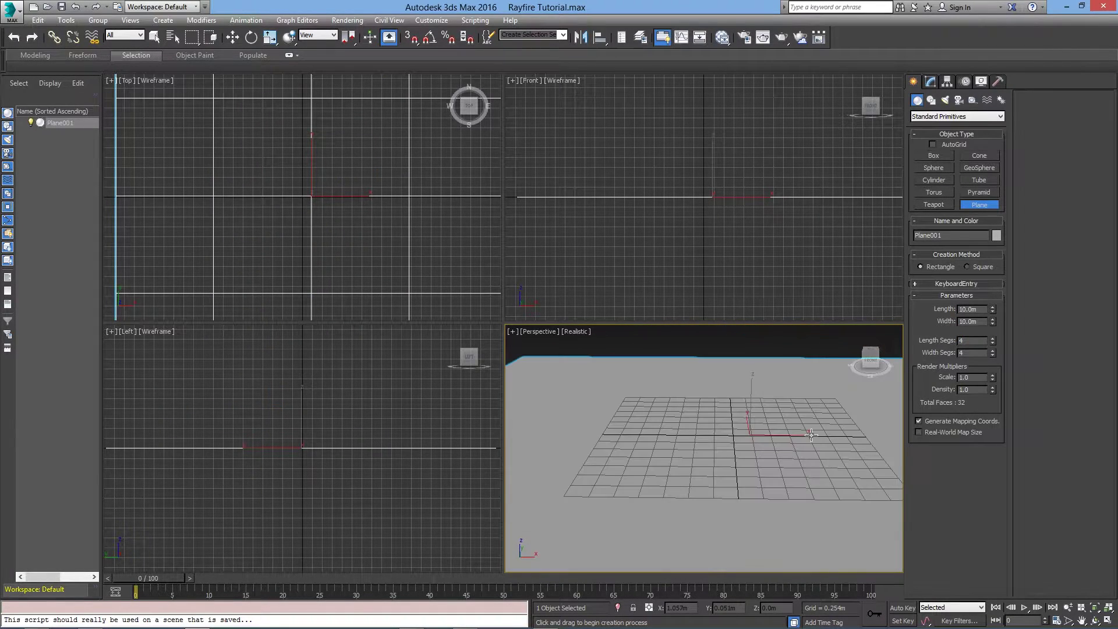
Draw a teapot in the middle of the plane and set its radius to 0.5 m
left_click(943, 208)
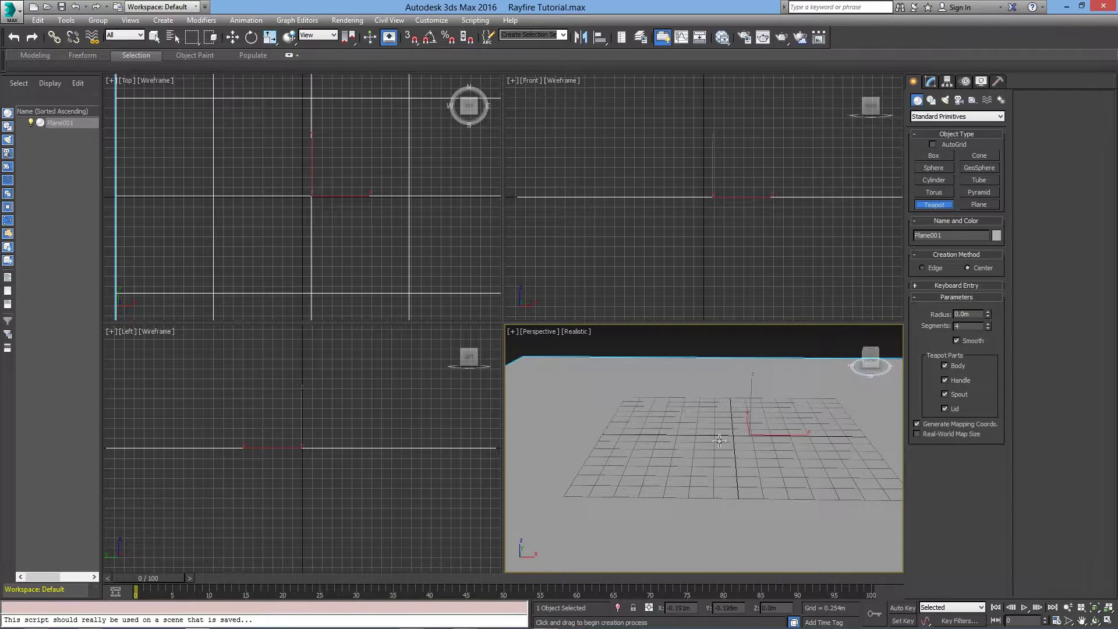
left_click_drag(719, 440, 748, 418)
middle_click_drag(755, 414, 755, 431)
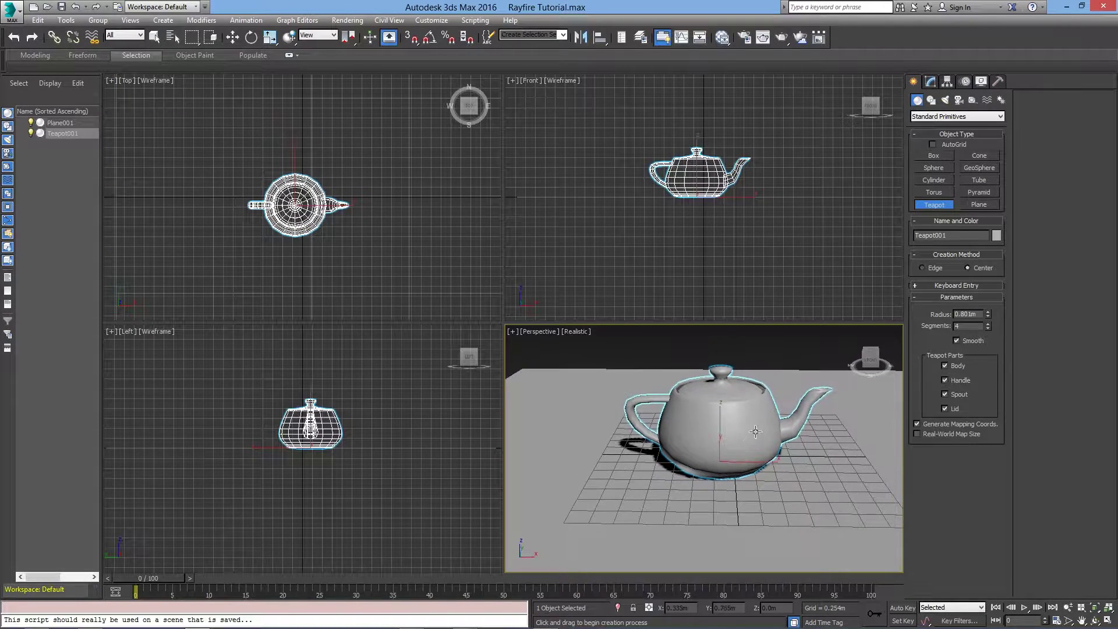
left_click(967, 313)
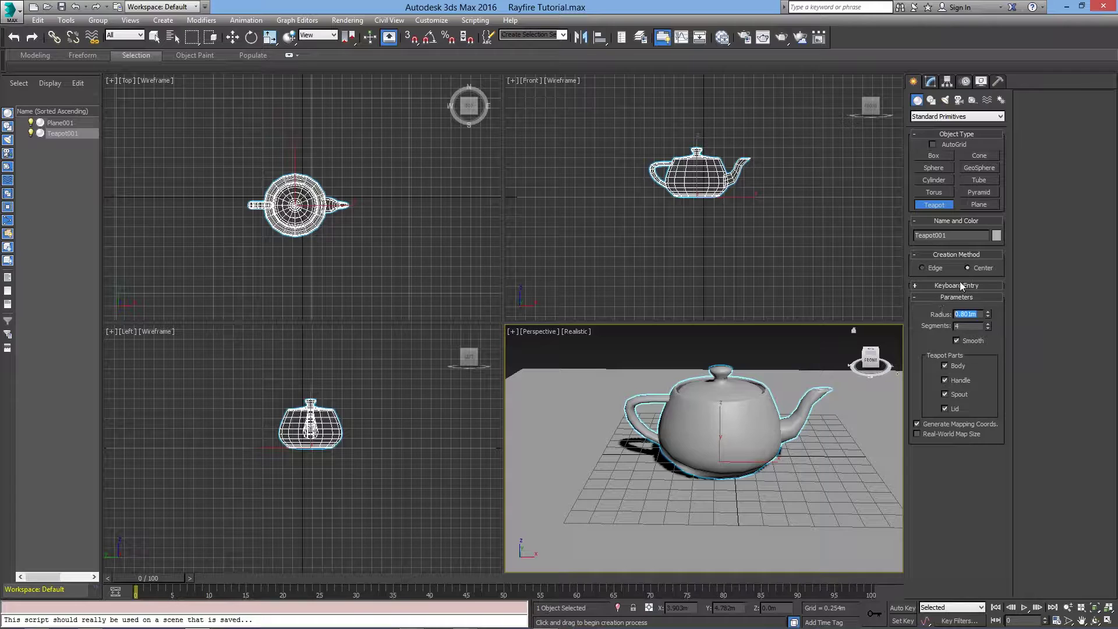
type("0.5")
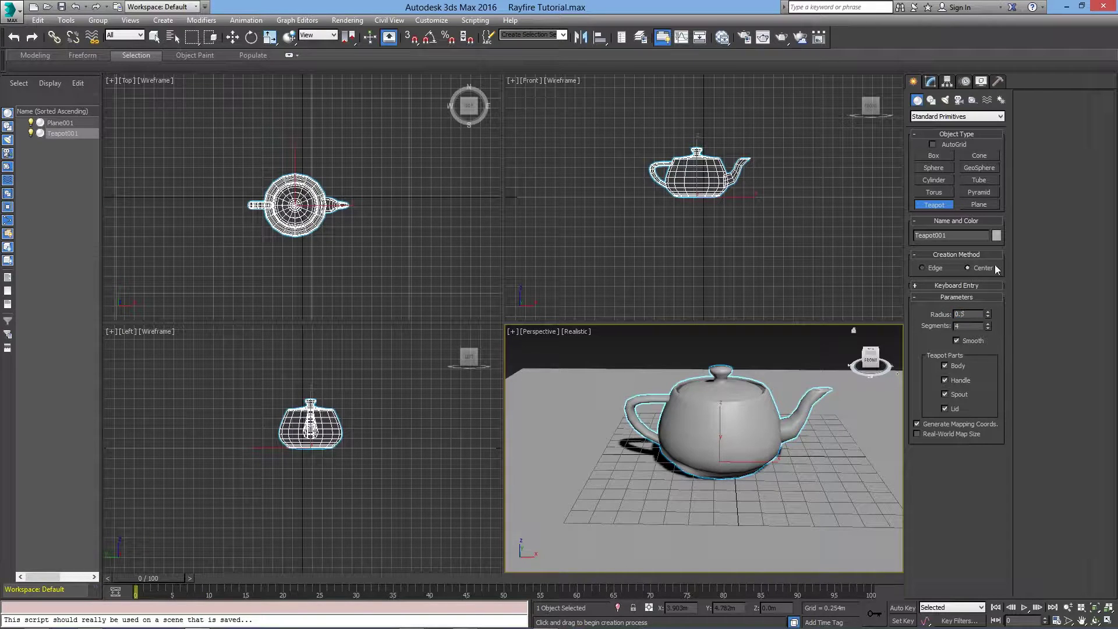
left_click(154, 37)
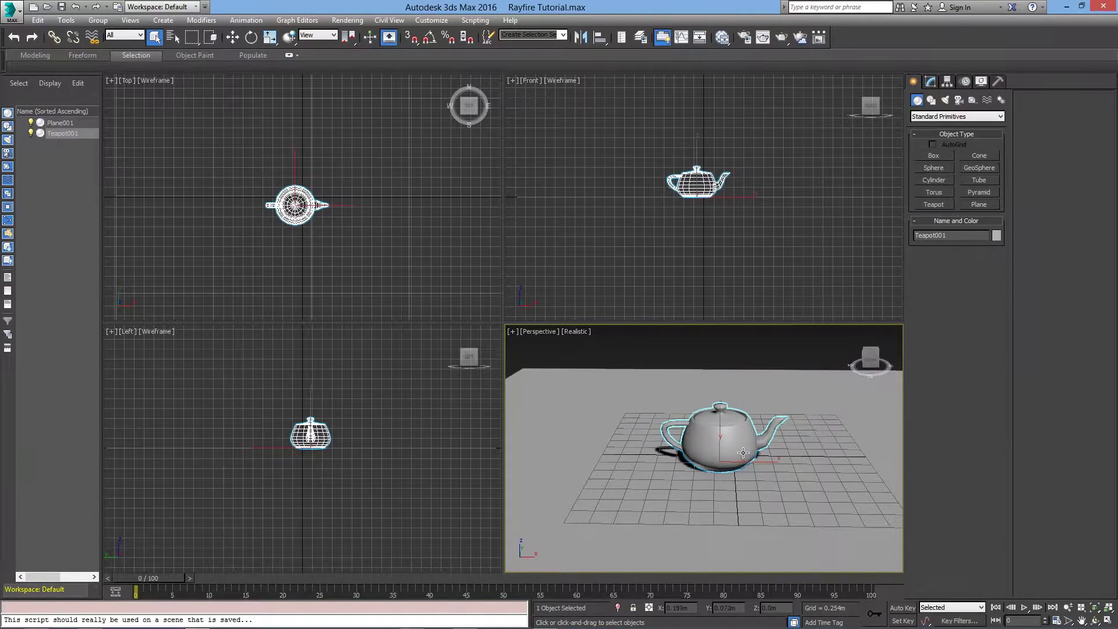
scroll(736, 441, "up", 2)
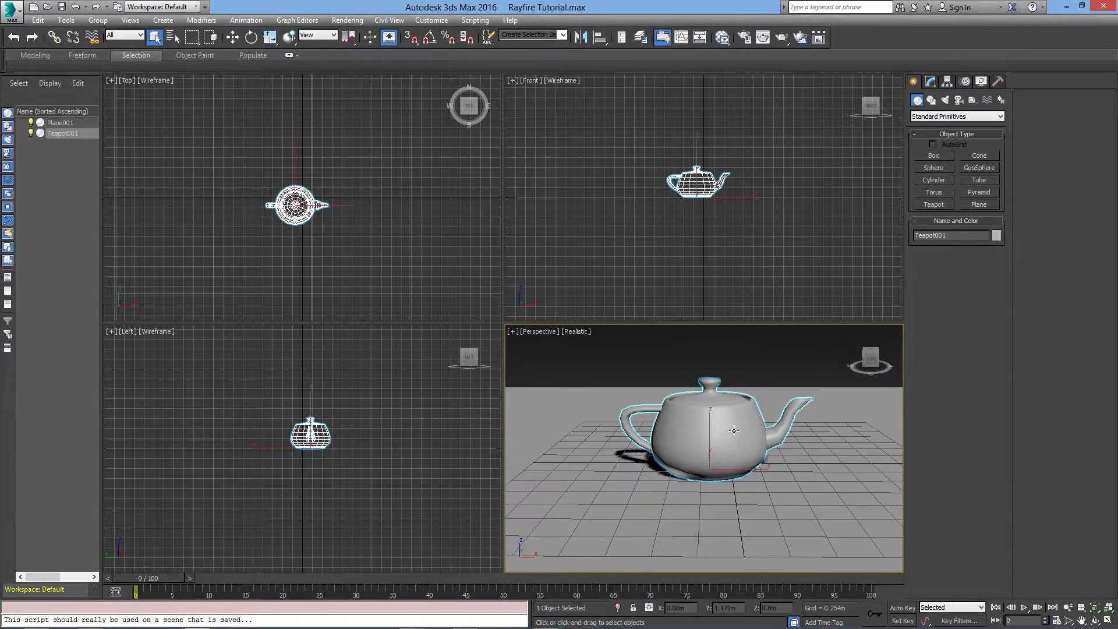
Add a RayFire Voxels modifier to the teapot
left_click(930, 83)
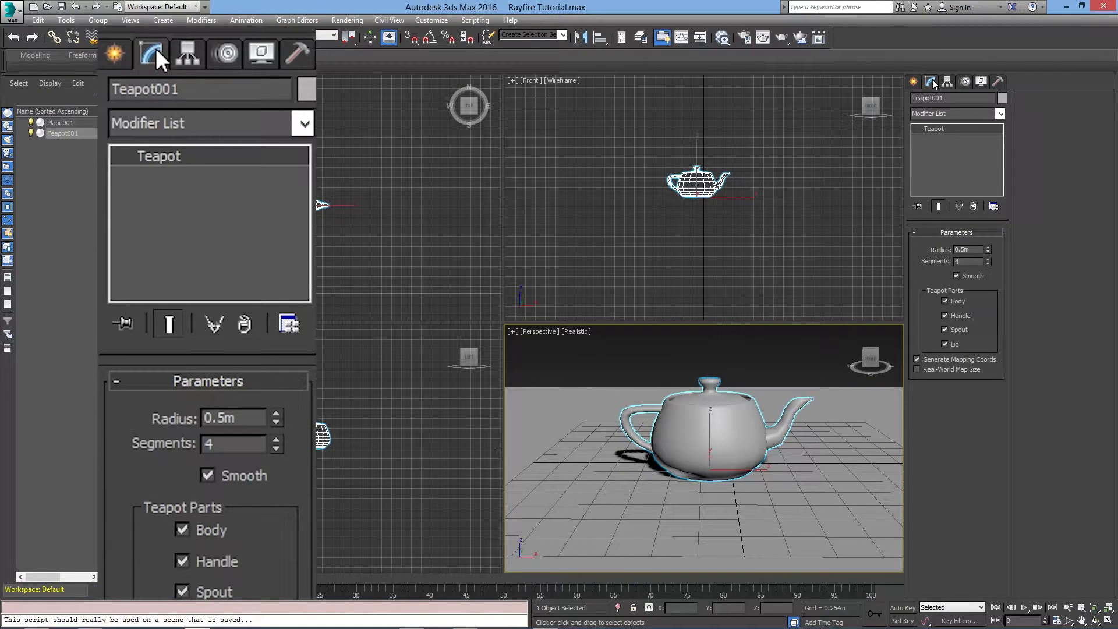
left_click(1001, 114)
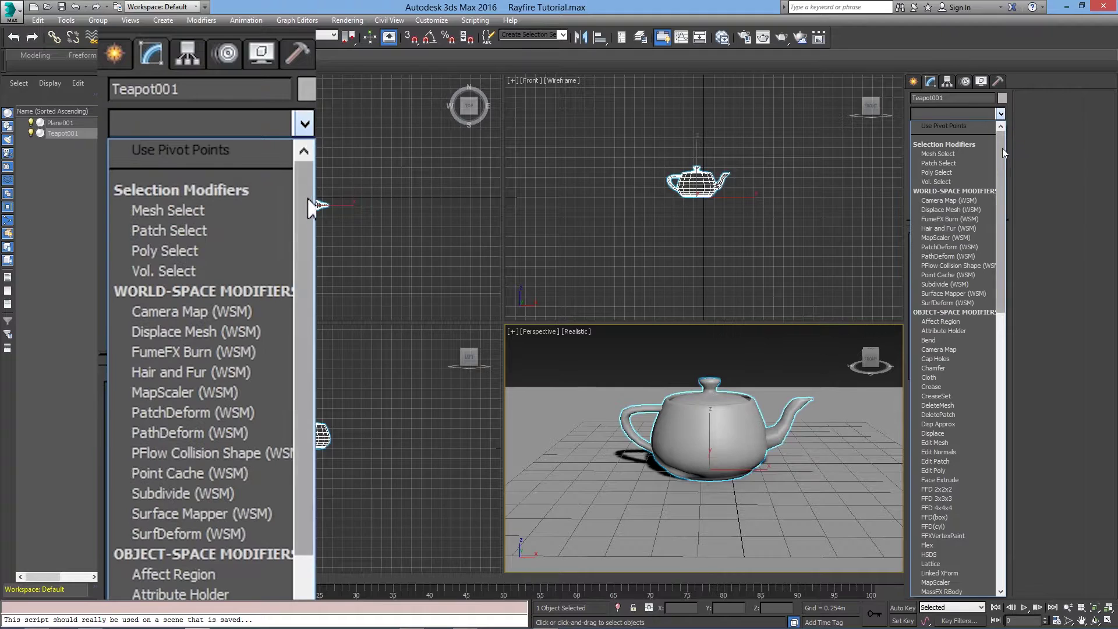
left_click_drag(1002, 153, 1007, 395)
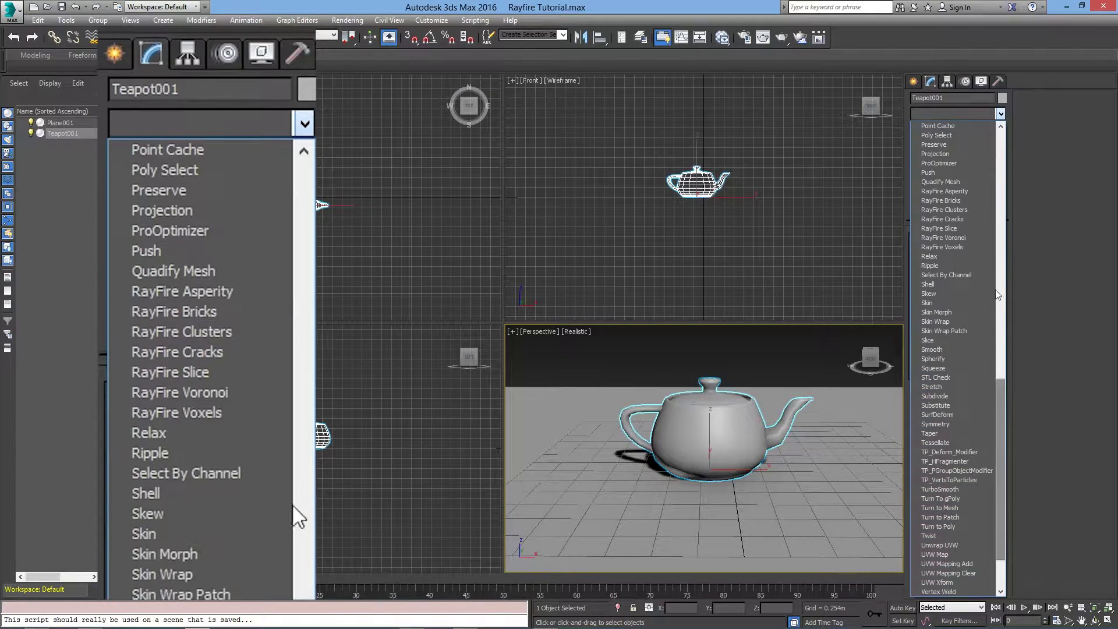
left_click(969, 247)
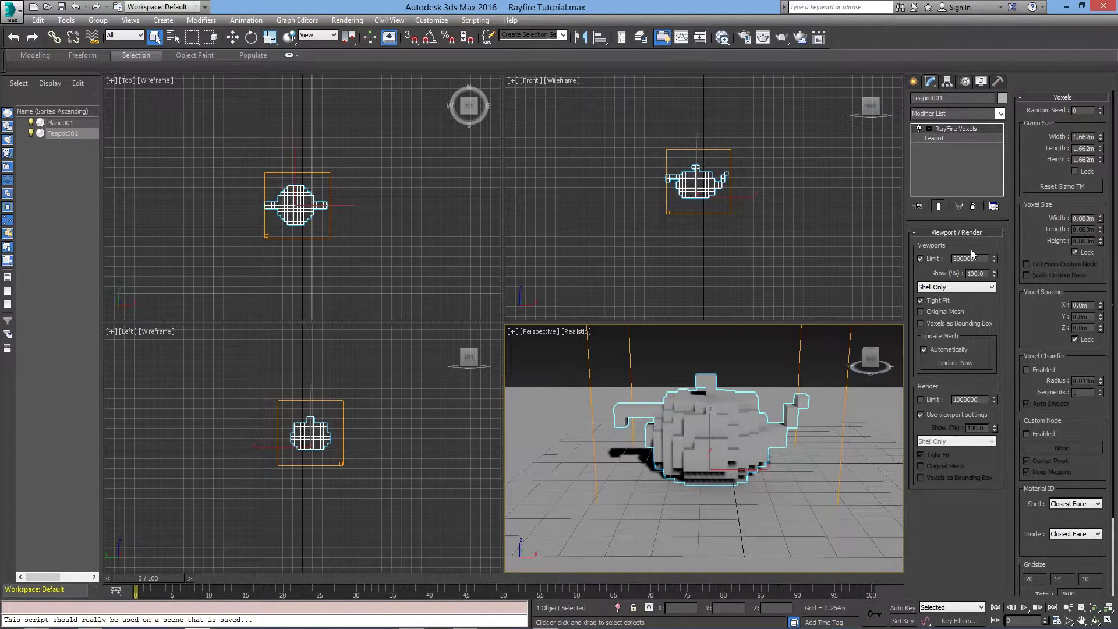
Set the voxel size width to 0.079 m, giving 3003 voxels
scroll(1054, 230, "down", 1)
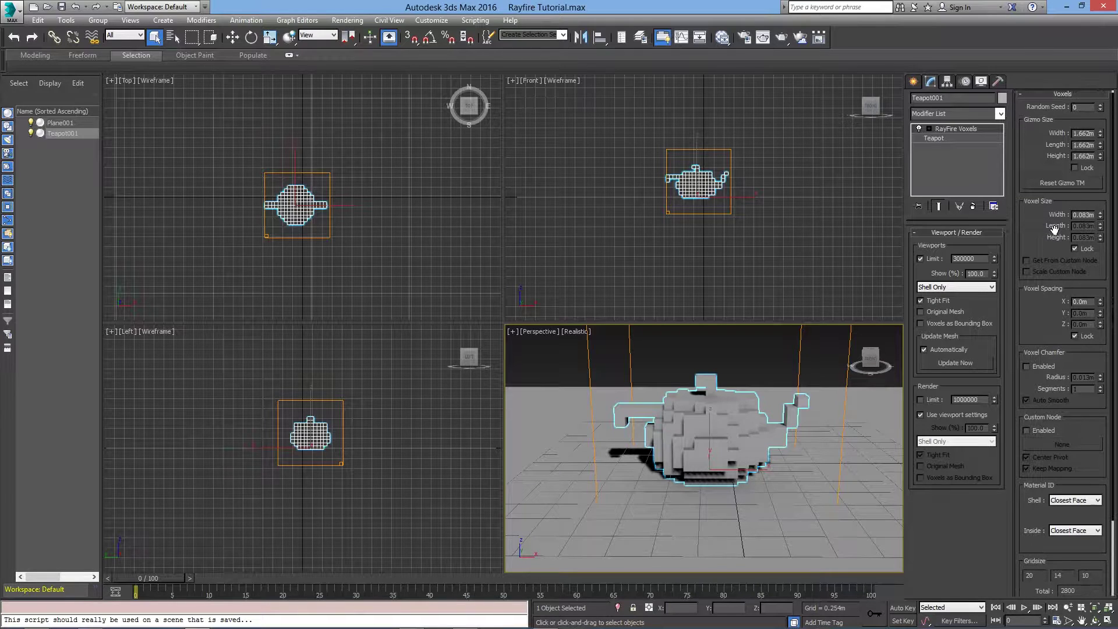
left_click(1100, 217)
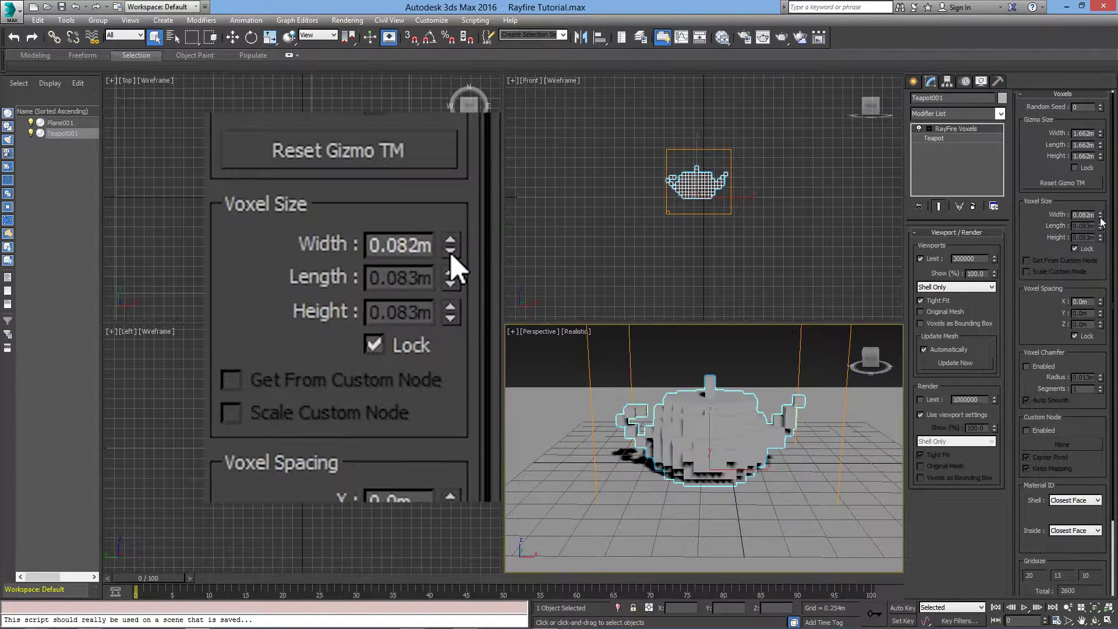
left_click(1100, 219)
left_click(1100, 219)
left_click(1100, 218)
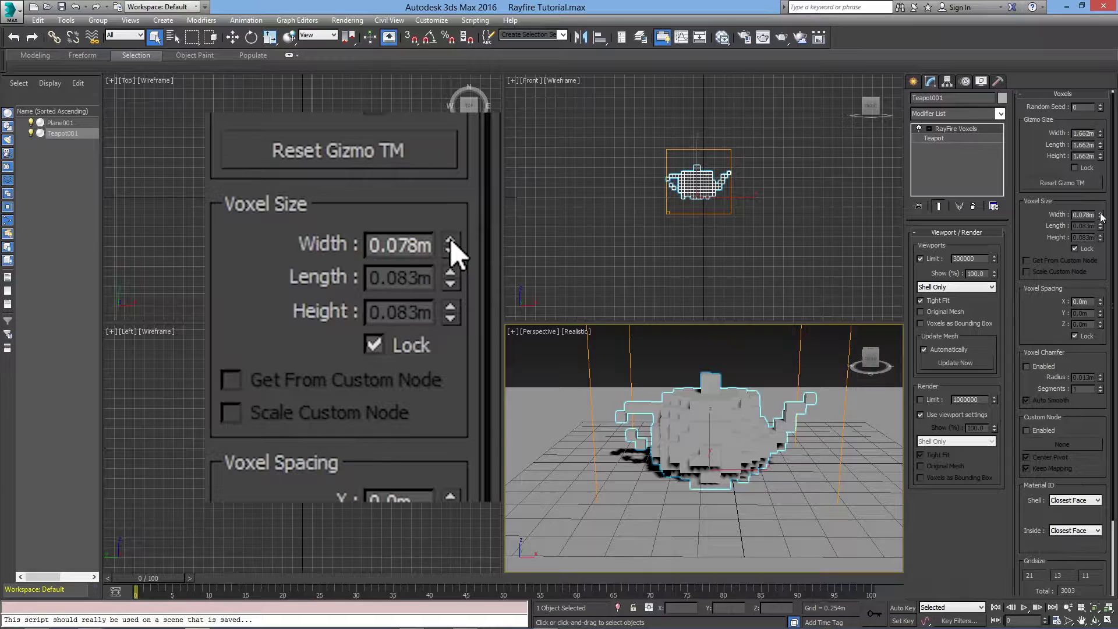
left_click(1100, 215)
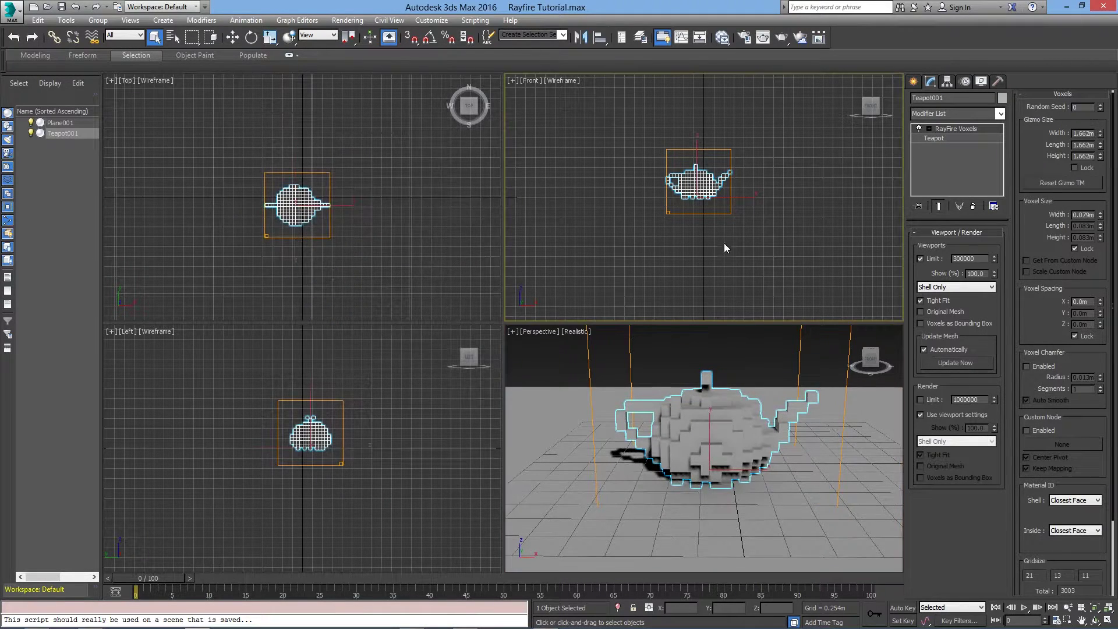
scroll(699, 188, "up", 4)
scroll(699, 188, "up", 4)
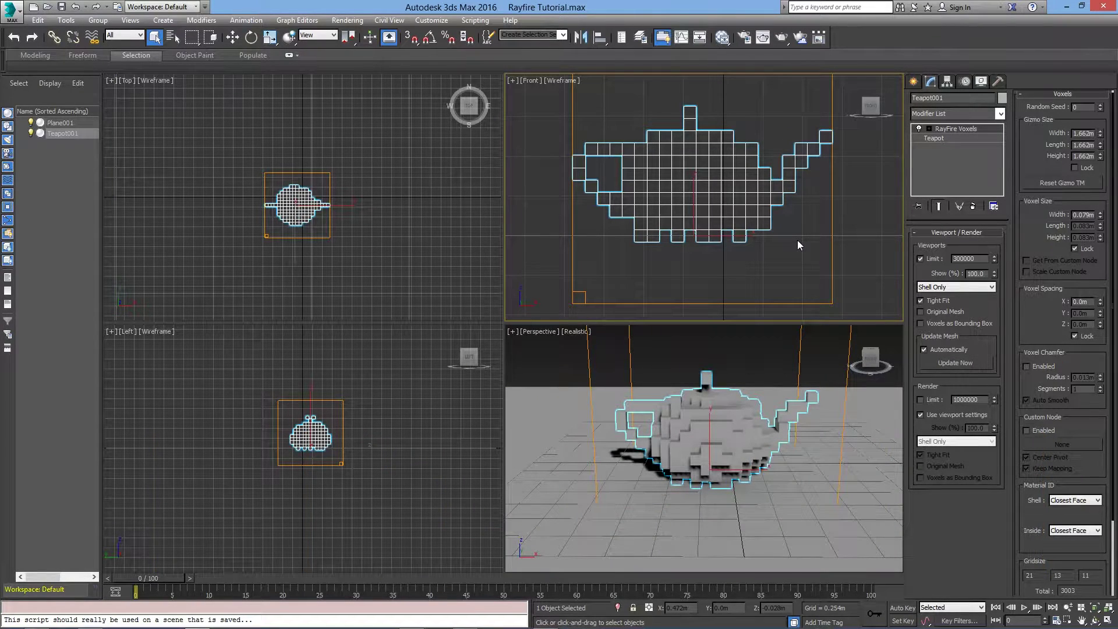
Lift the voxel teapot slightly and export it with Mesh Per Voxel into 360 Voxels_ objects
left_click(234, 41)
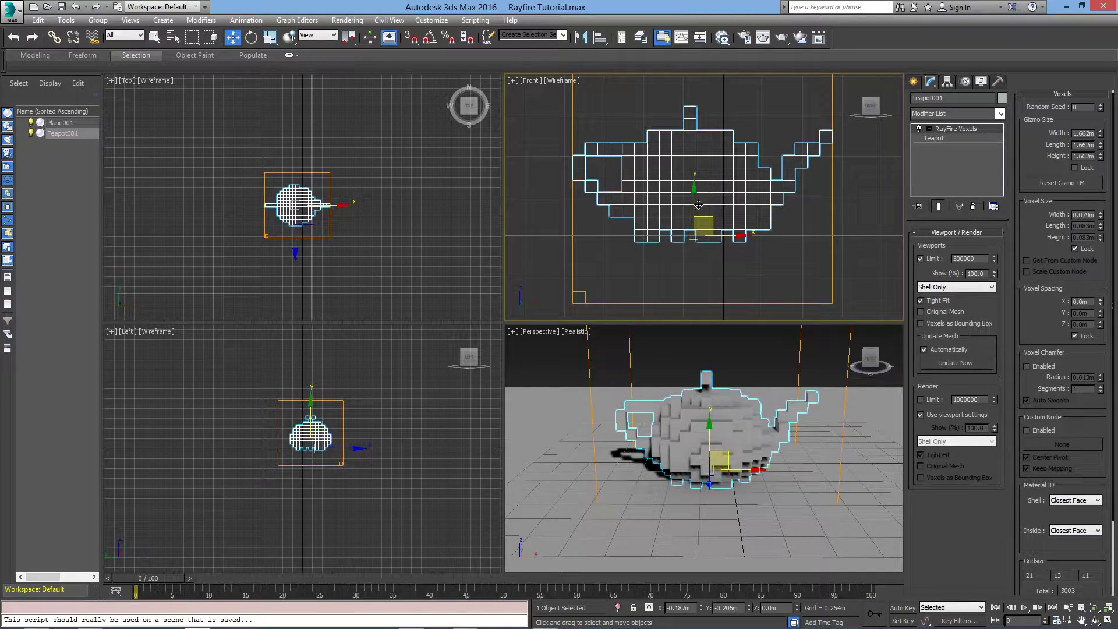
left_click_drag(694, 205, 693, 198)
scroll(704, 229, "down", 2)
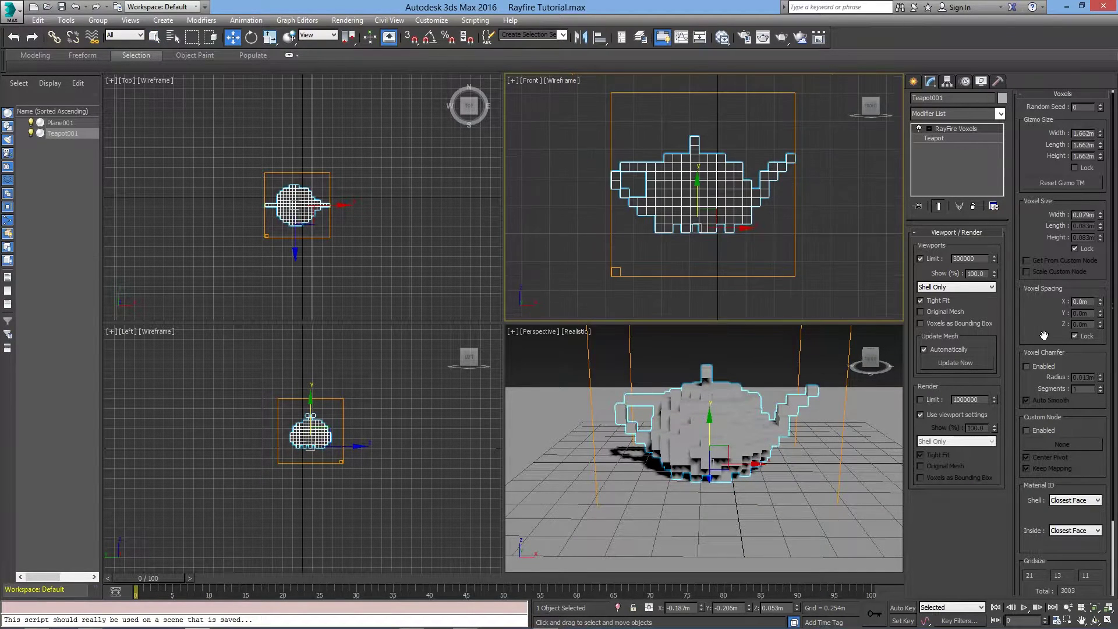
scroll(1043, 335, "down", 3)
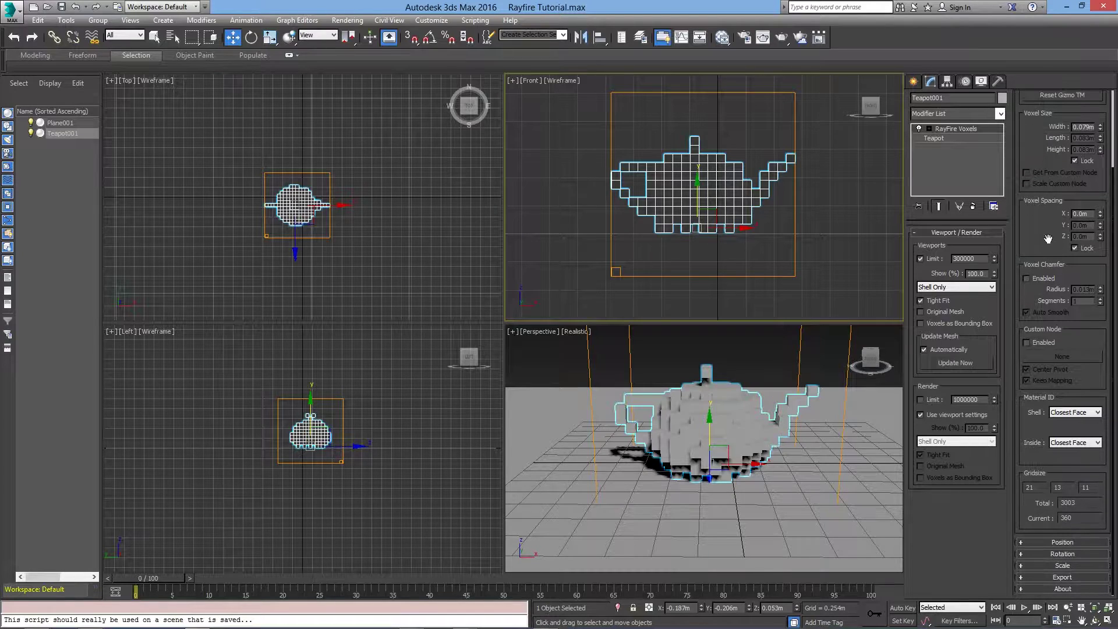
left_click(1071, 577)
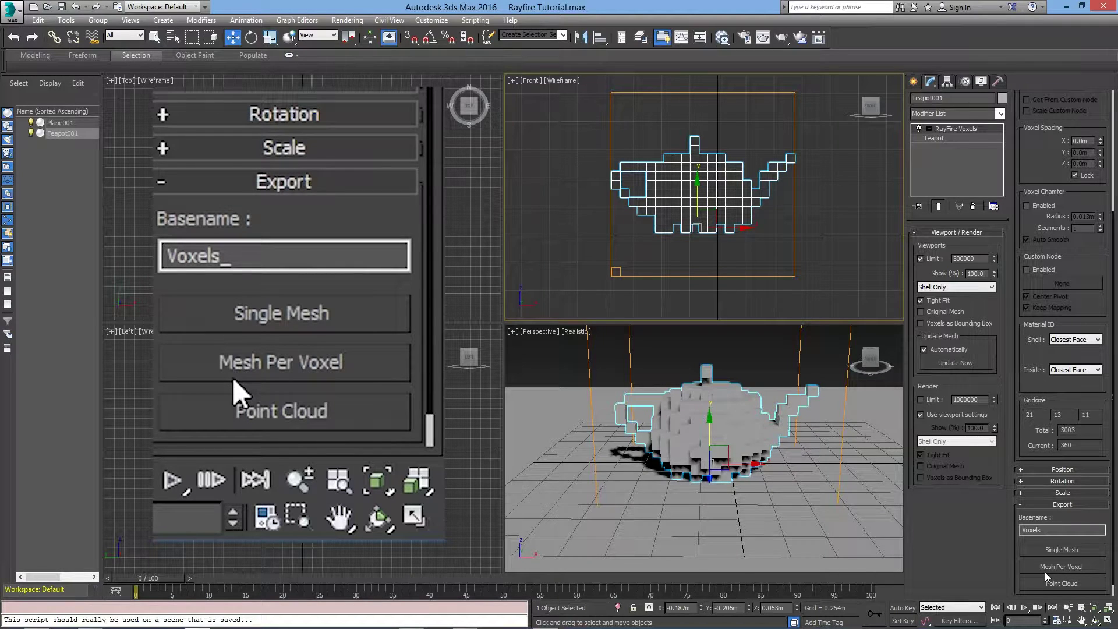
left_click(1051, 568)
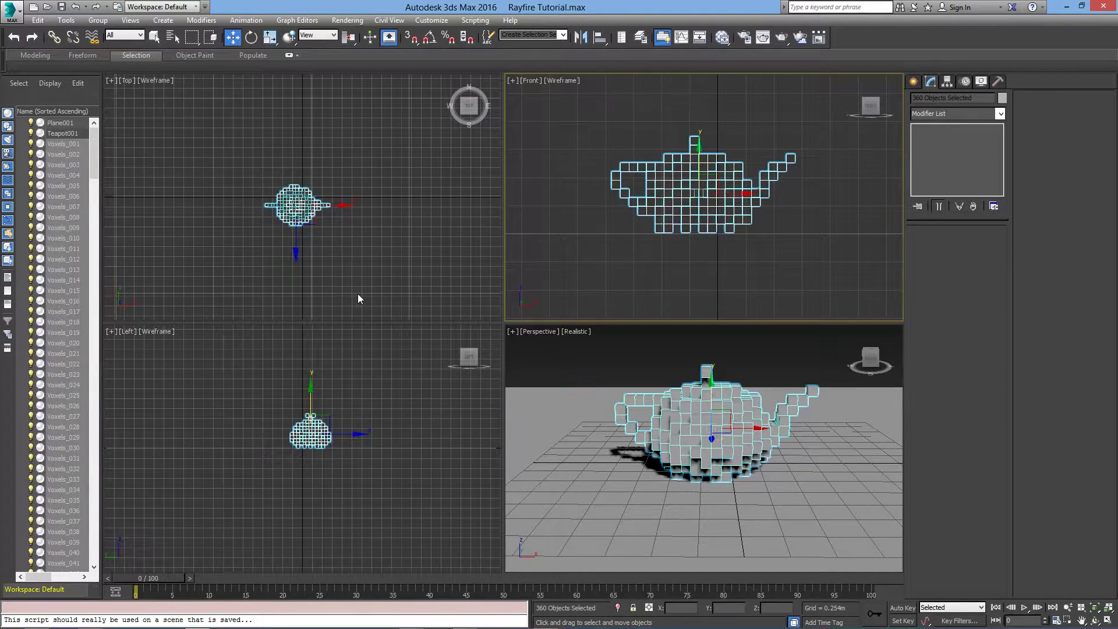
Group the selected voxel cubes as Group001
mouse_move(96, 162)
left_mouse_down()
mouse_move(94, 501)
mouse_move(93, 141)
left_mouse_up()
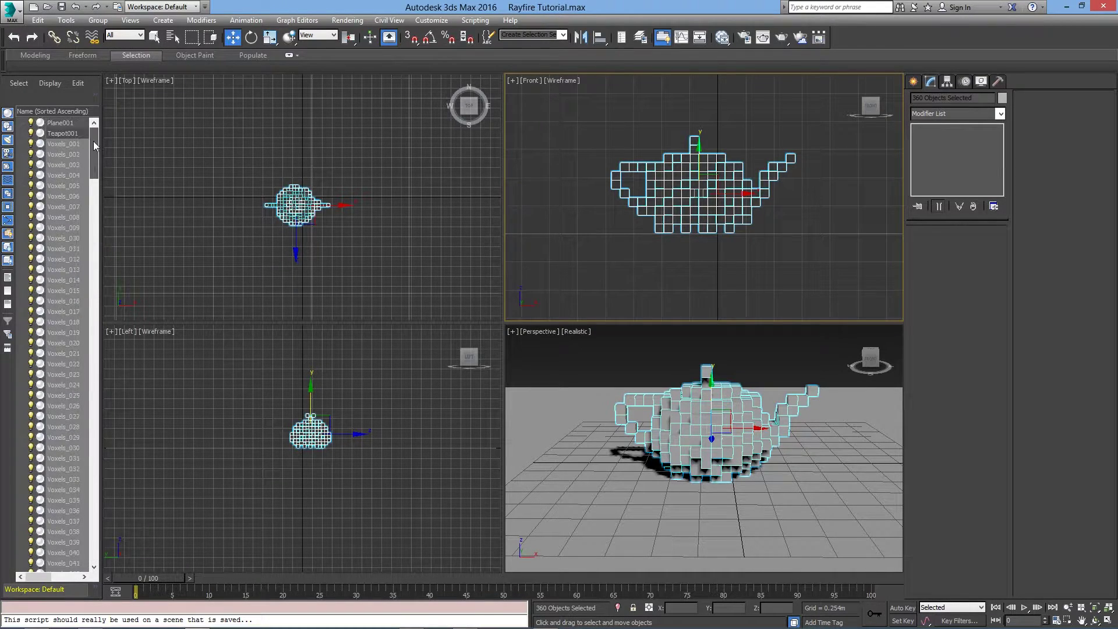
left_click(97, 19)
left_click(145, 36)
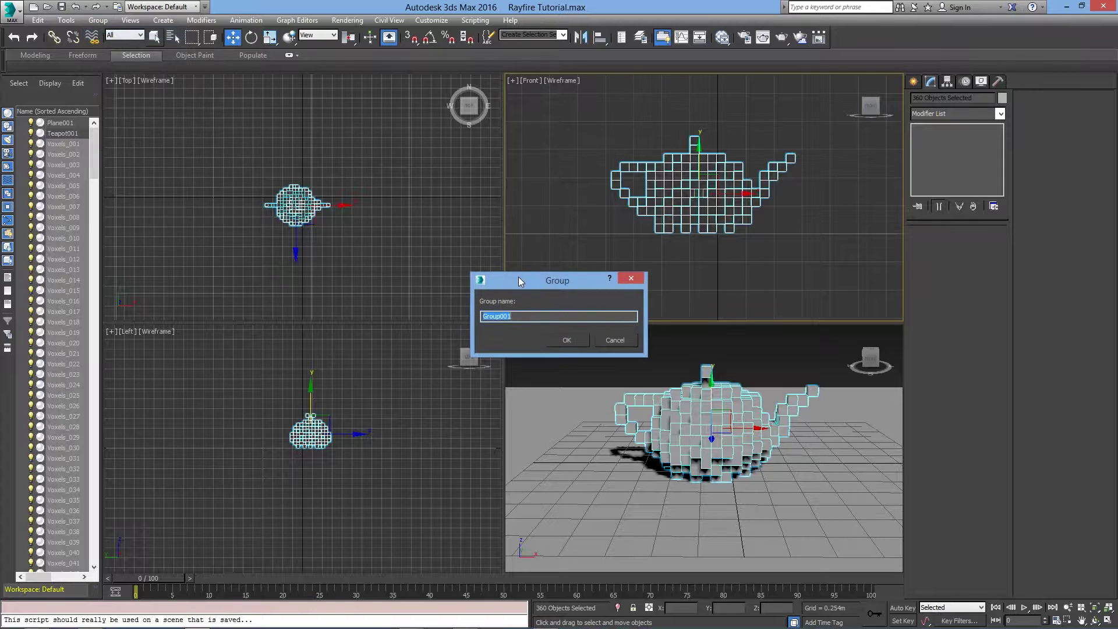
left_click(563, 341)
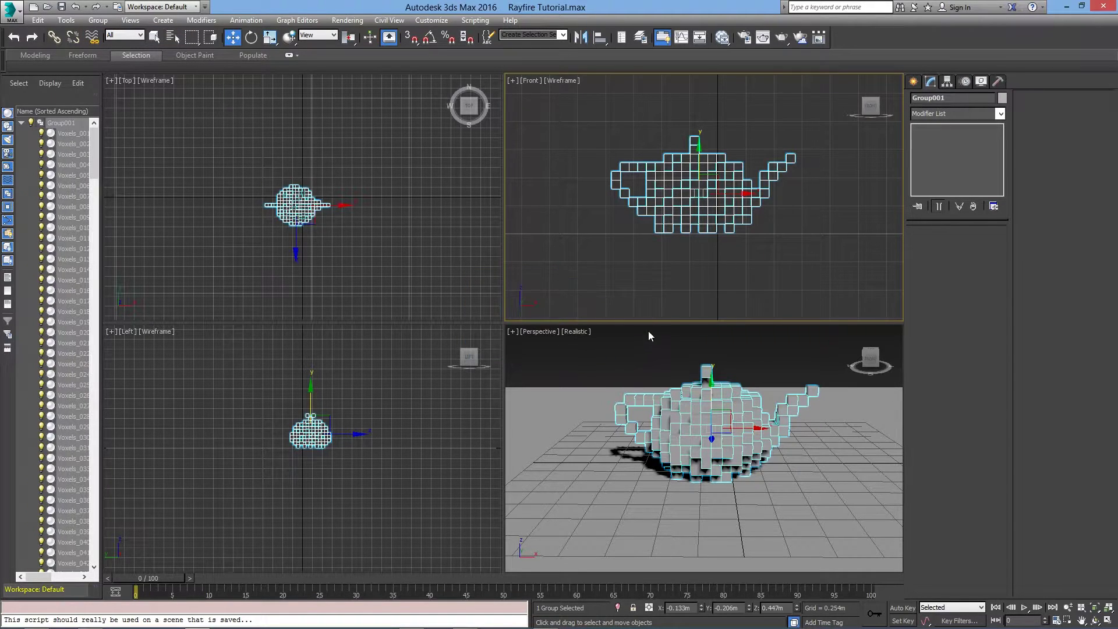
Delete the original Teapot001, leaving only Group001 and Plane001
left_click(22, 123)
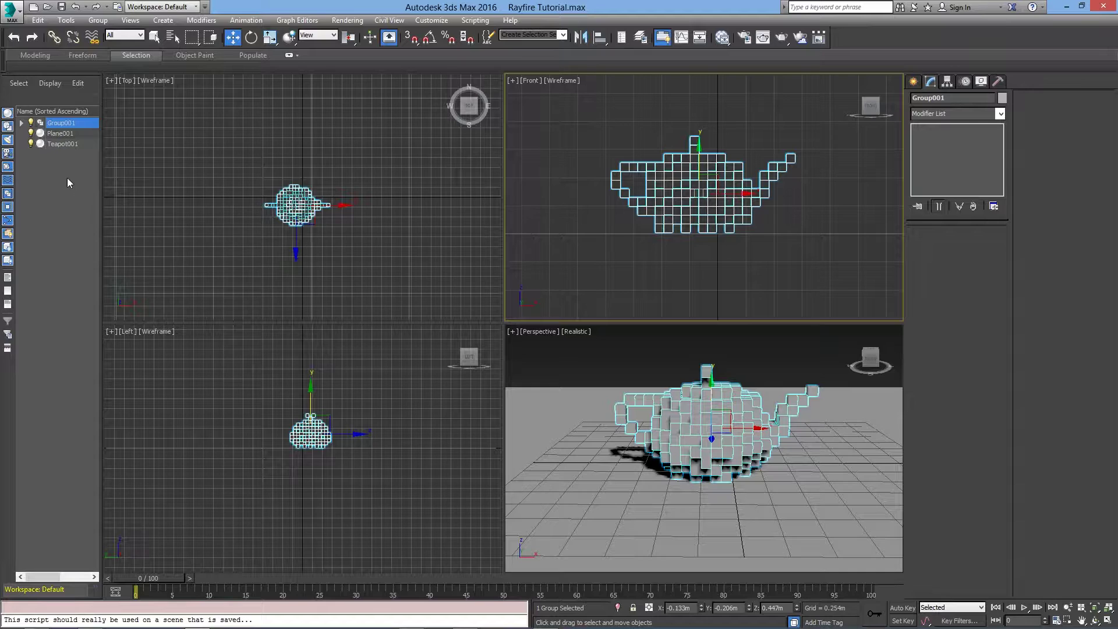
left_click(65, 144)
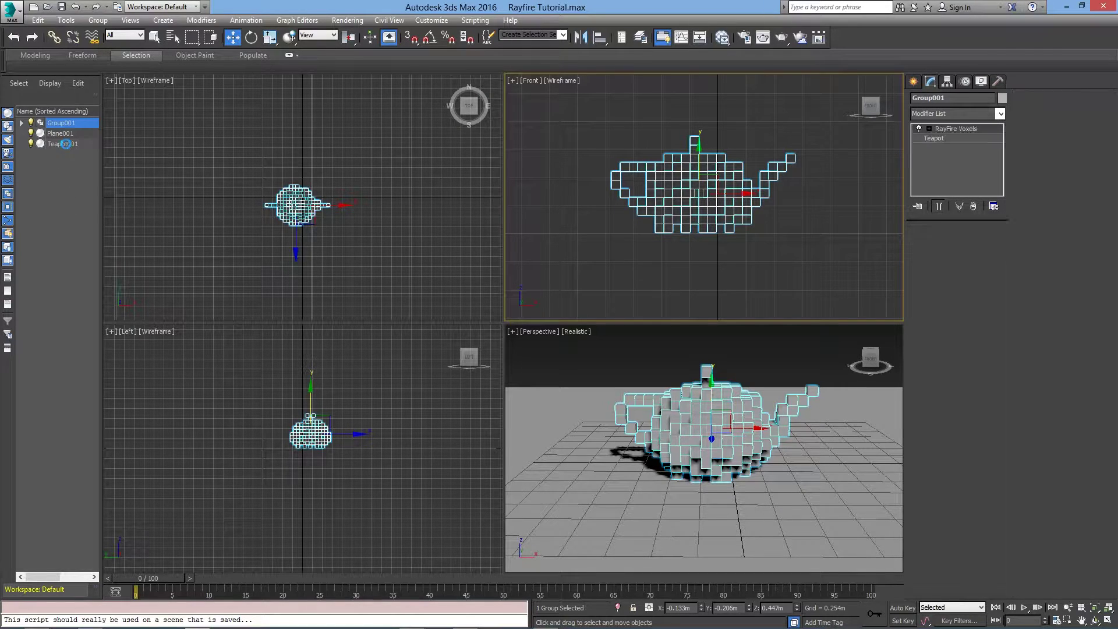
left_click(105, 166)
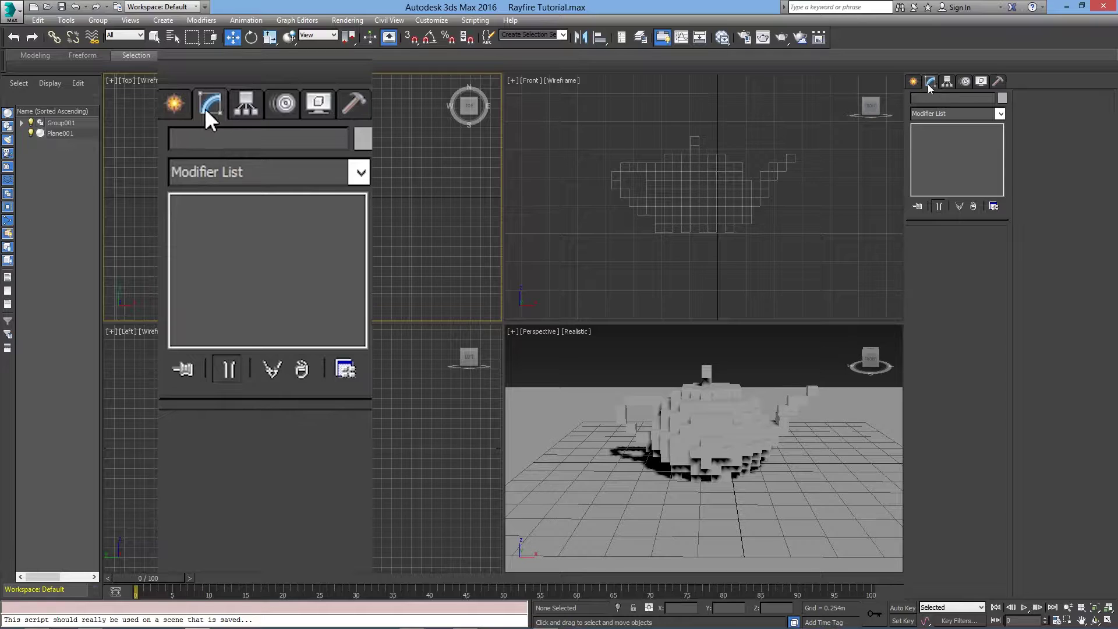
Create a RayFire object and open the RayFire floater
left_click(912, 85)
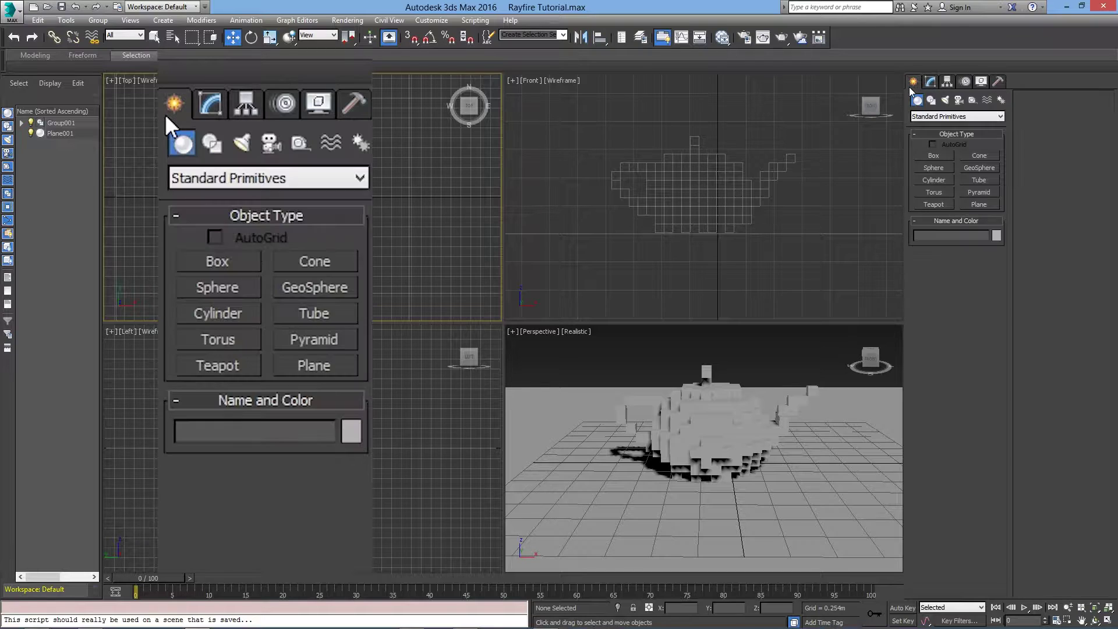
left_click(934, 117)
left_click(930, 263)
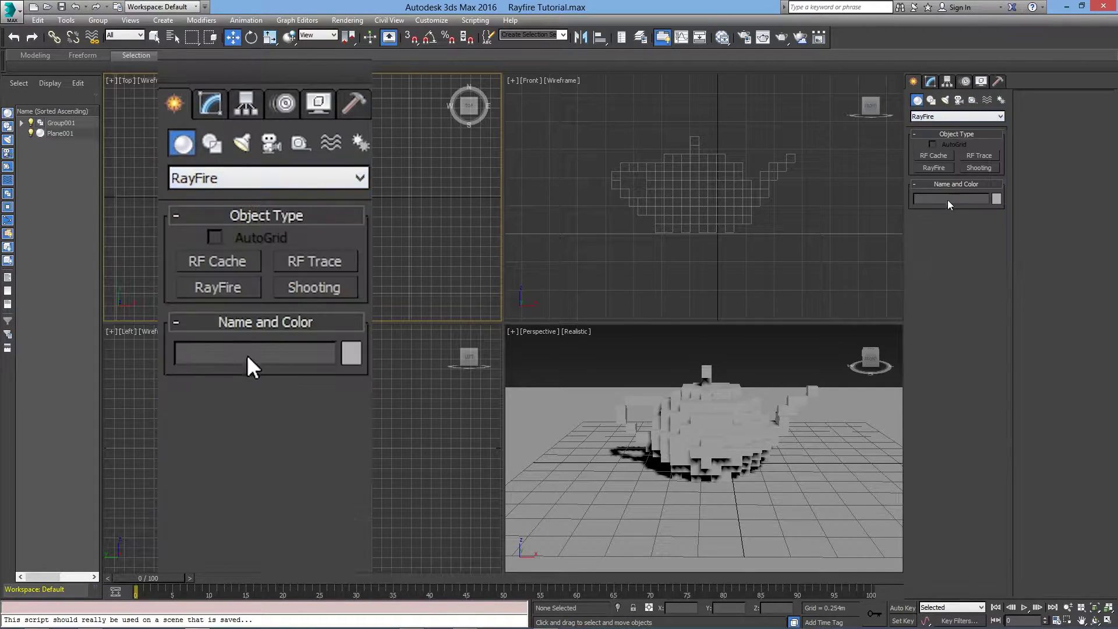
left_click(941, 171)
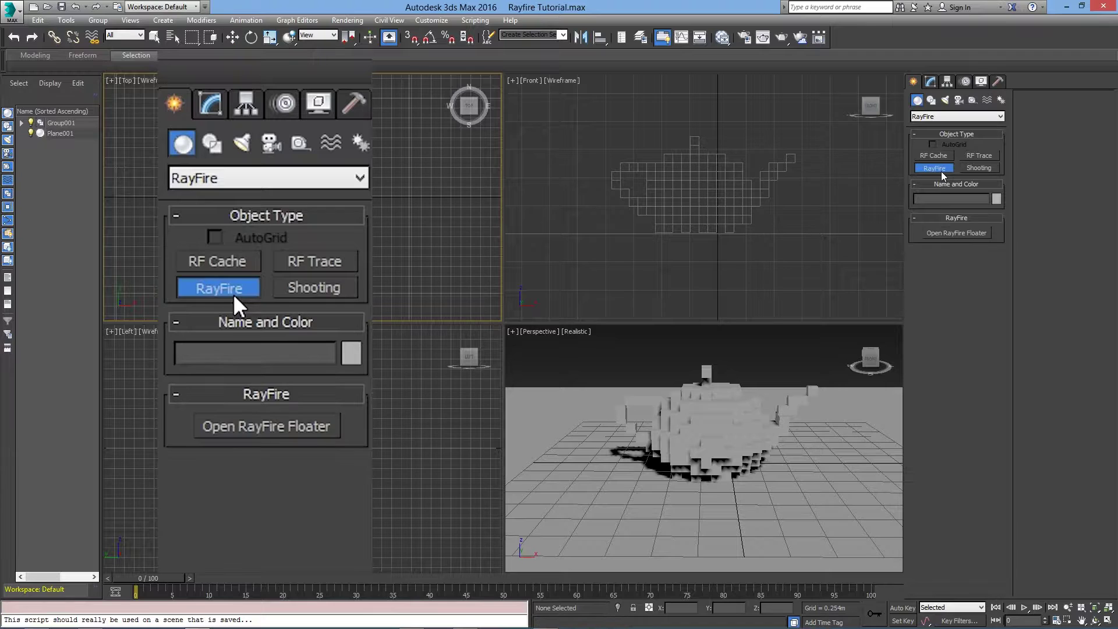
left_click(969, 237)
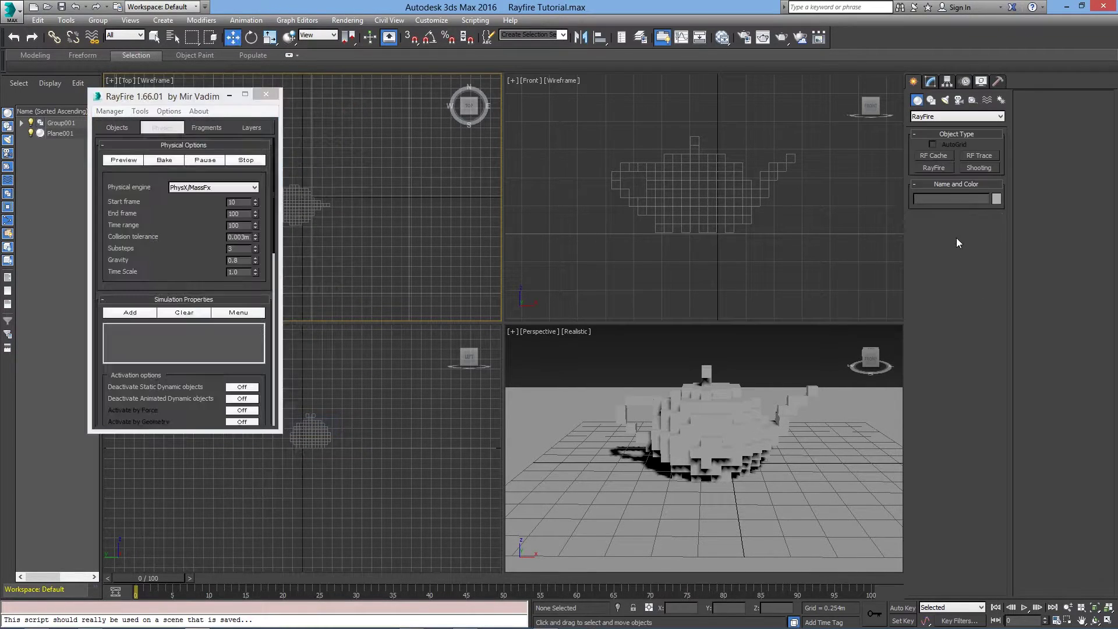
Move the RayFire floater to the screen centre and show its Objects settings
left_click_drag(165, 99, 341, 177)
left_click(293, 206)
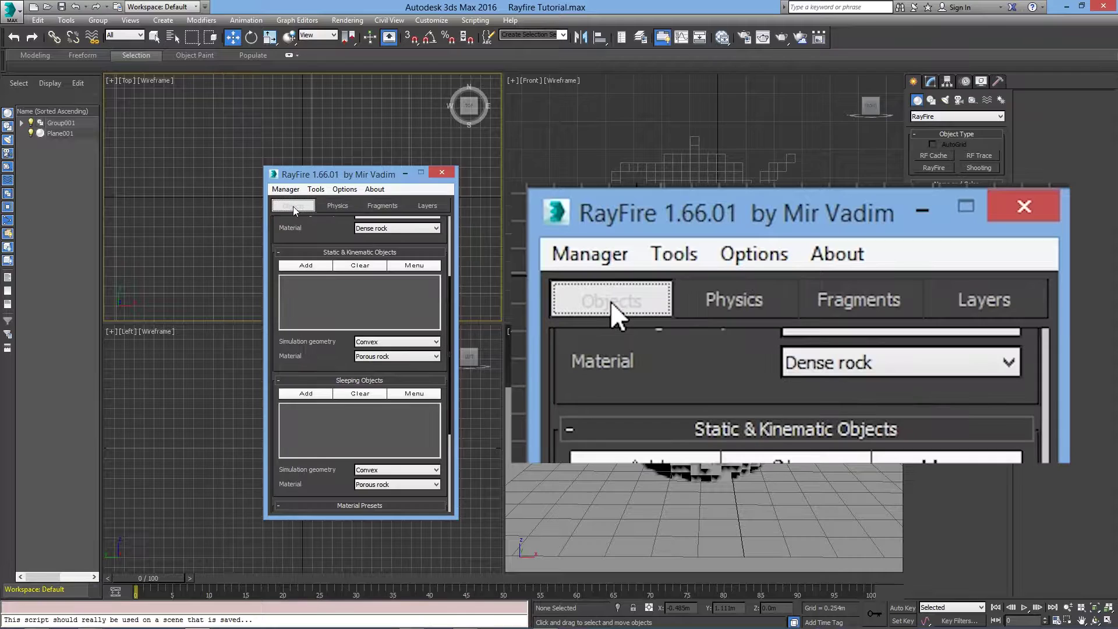
scroll(329, 345, "up", 4)
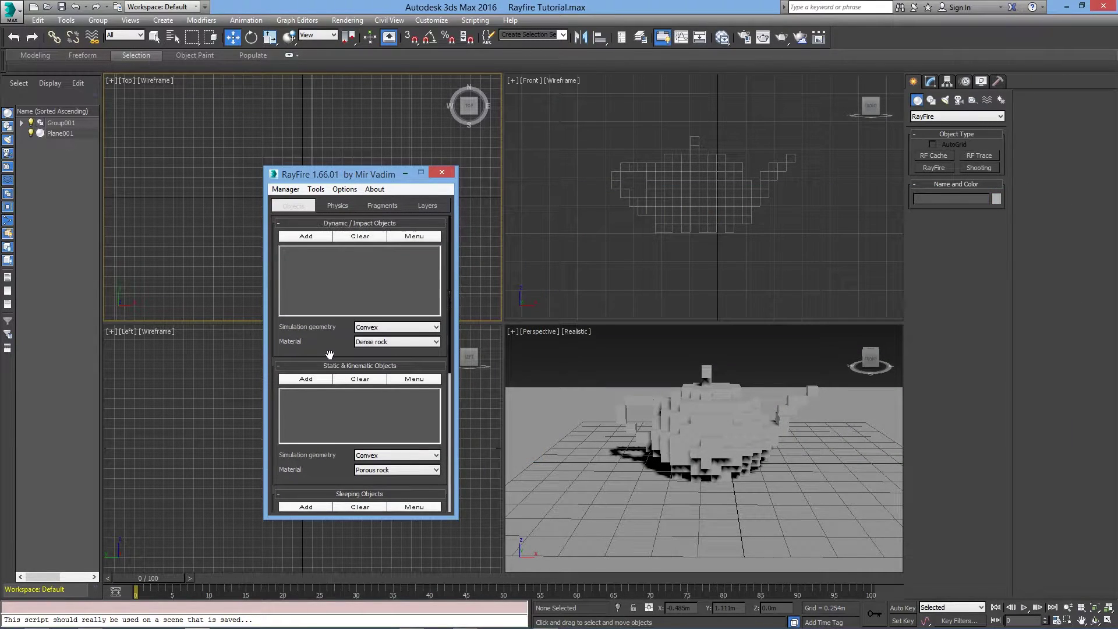
left_click(298, 208)
scroll(309, 339, "down", 3)
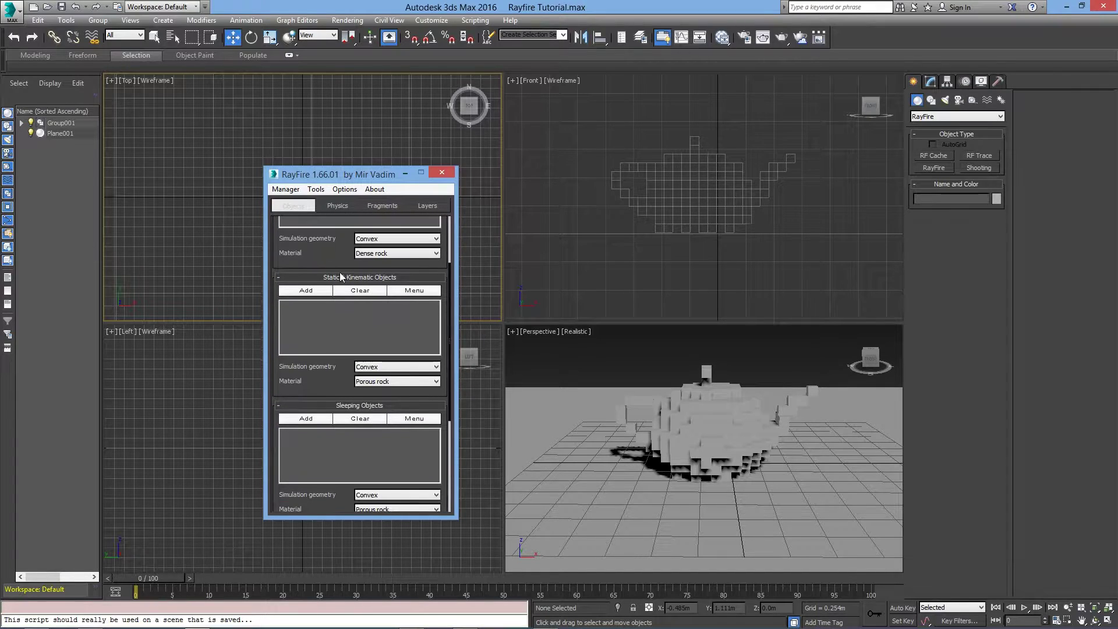
scroll(334, 269, "down", 2)
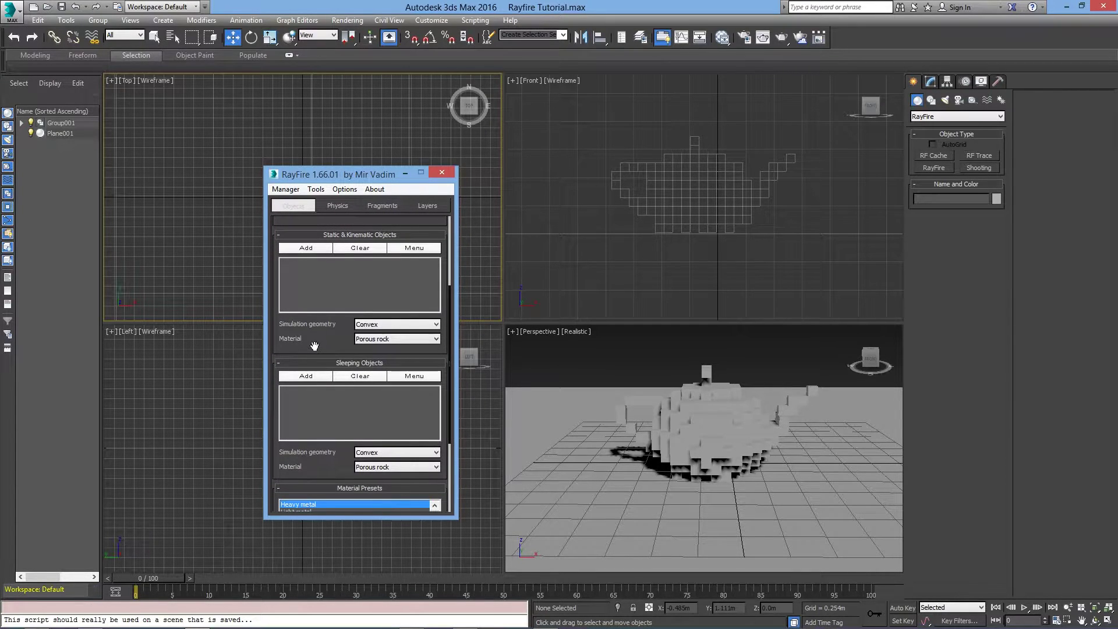
scroll(313, 344, "down", 1)
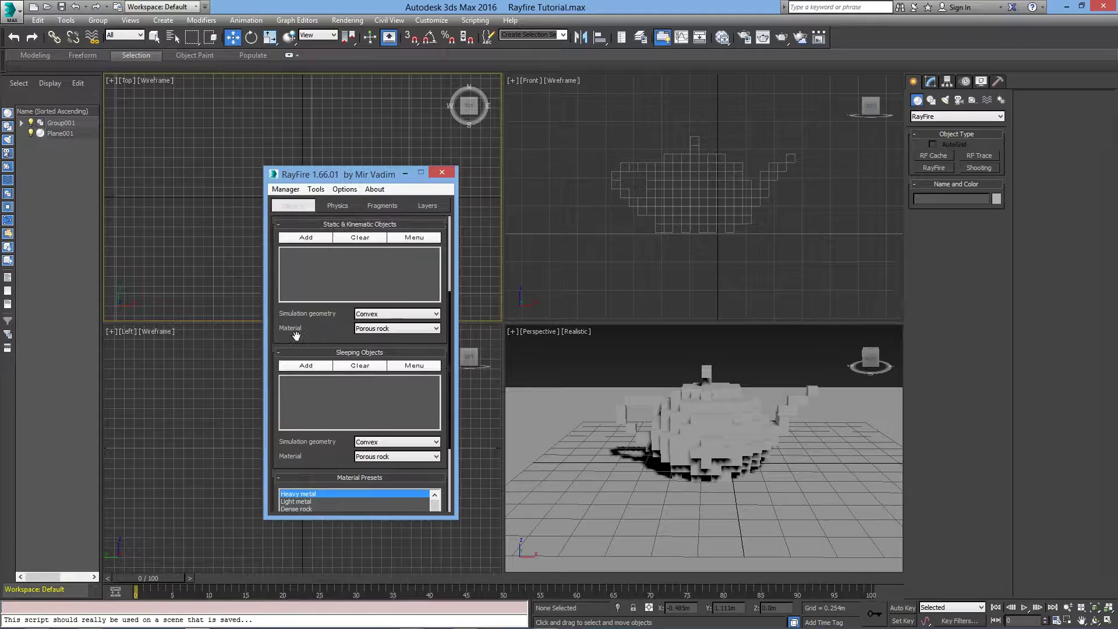
scroll(307, 341, "up", 5)
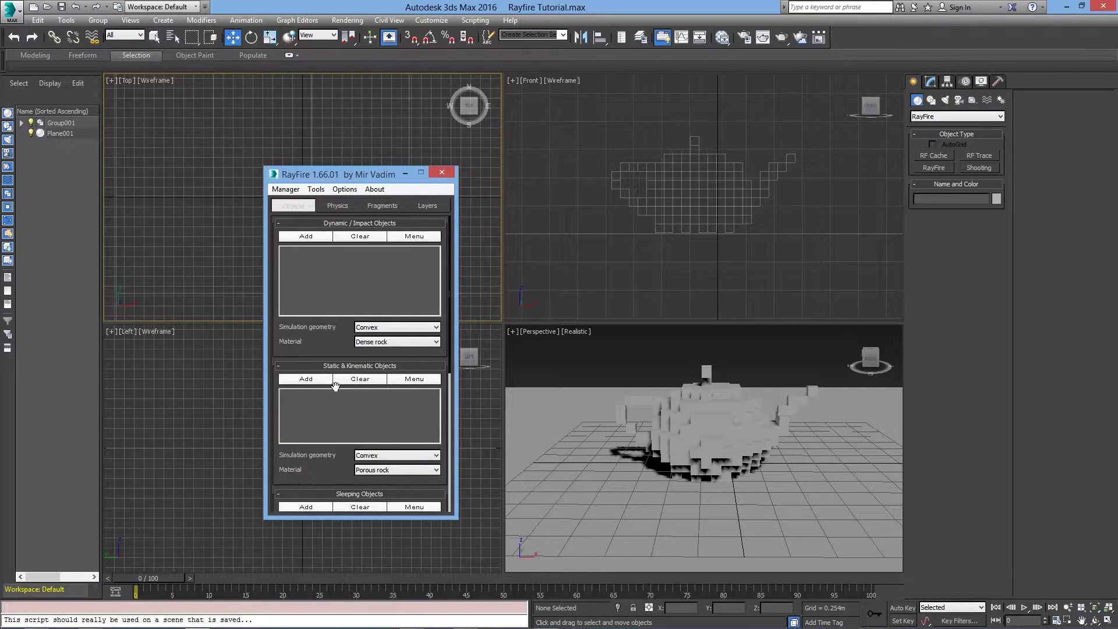
scroll(333, 328, "down", 5)
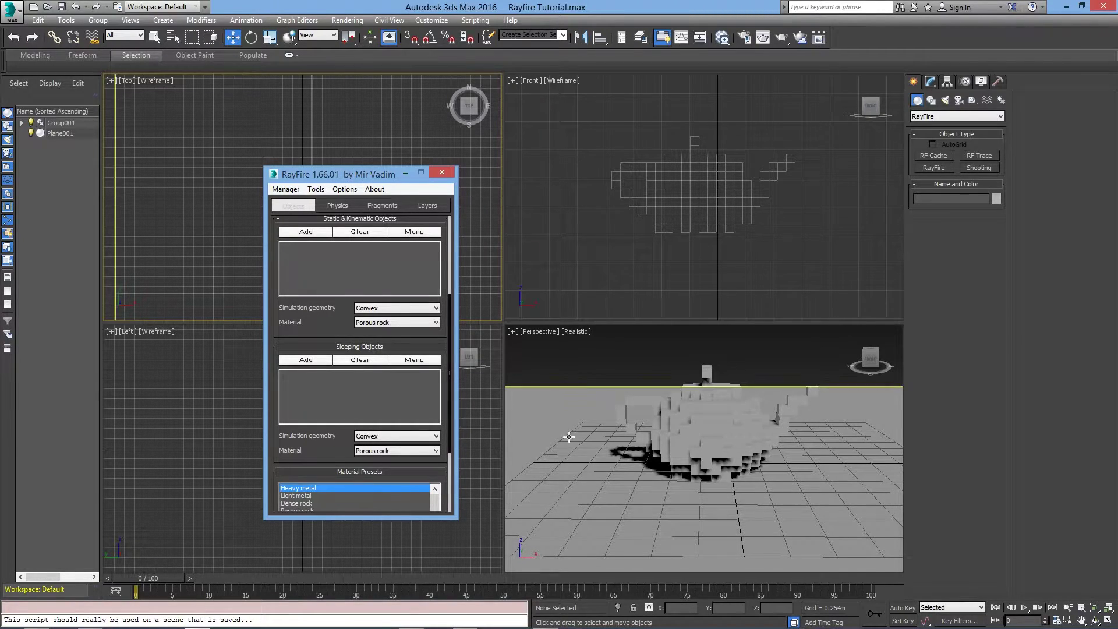
Add Plane001 to RayFire's Static & Kinematic Objects
left_click(561, 468)
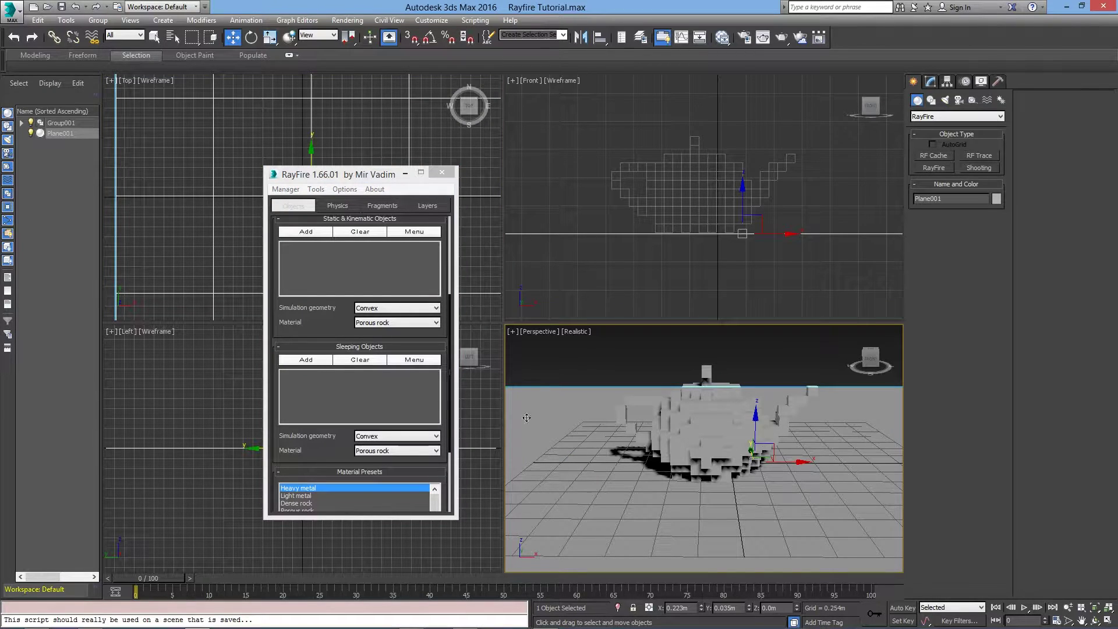
left_click(308, 345)
scroll(308, 344, "up", 4)
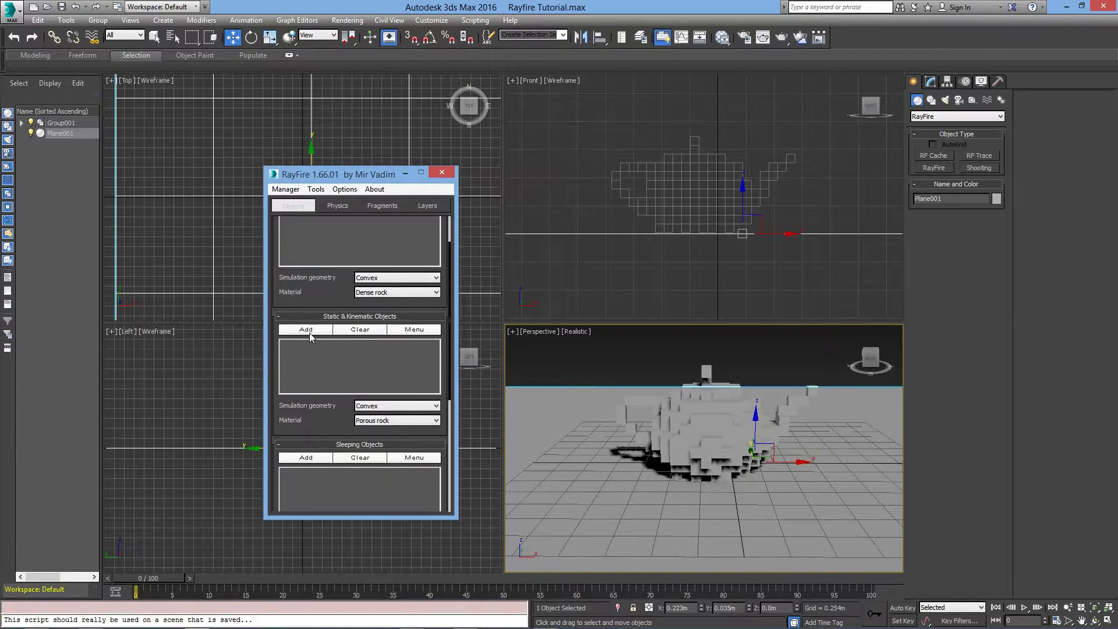
left_click(316, 330)
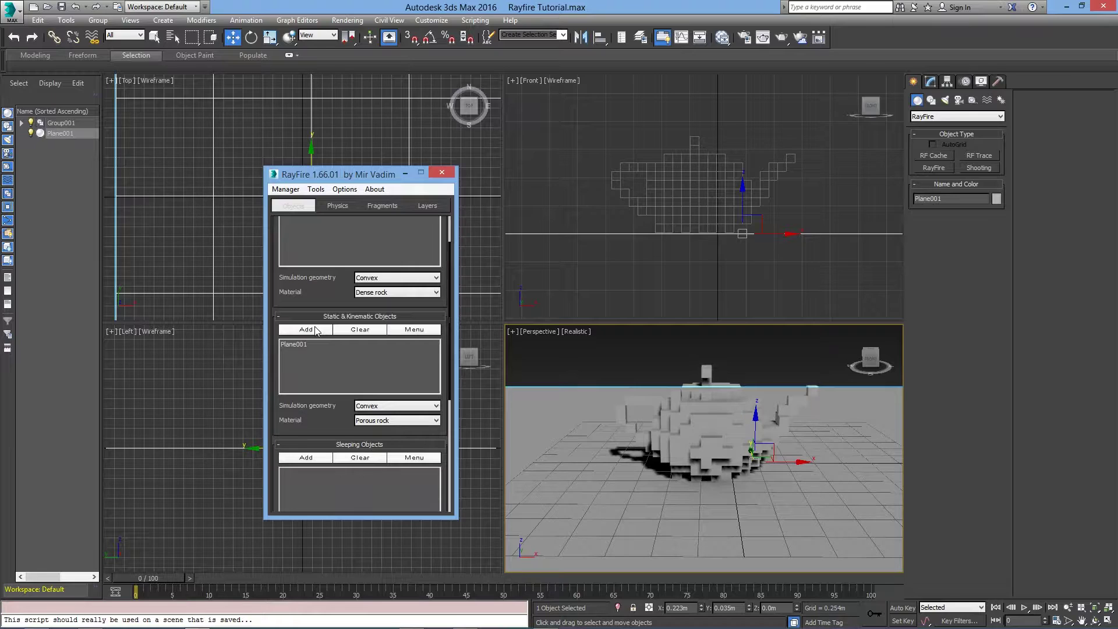
Add the Group001 voxel cubes to RayFire's Dynamic / Impact Objects
left_click(708, 370)
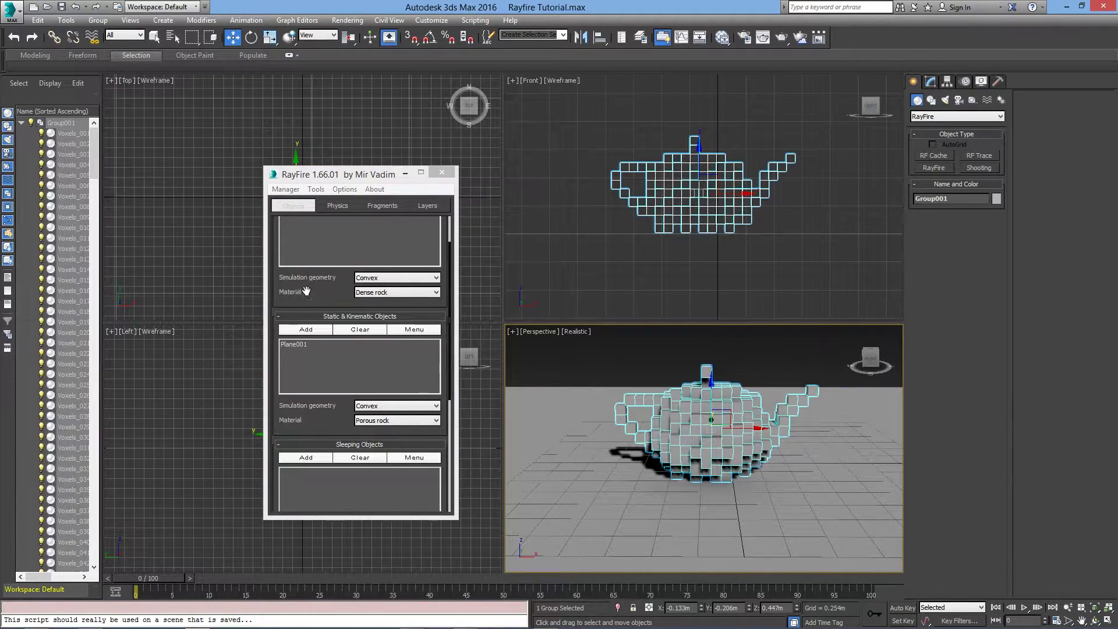
scroll(325, 283, "up", 2)
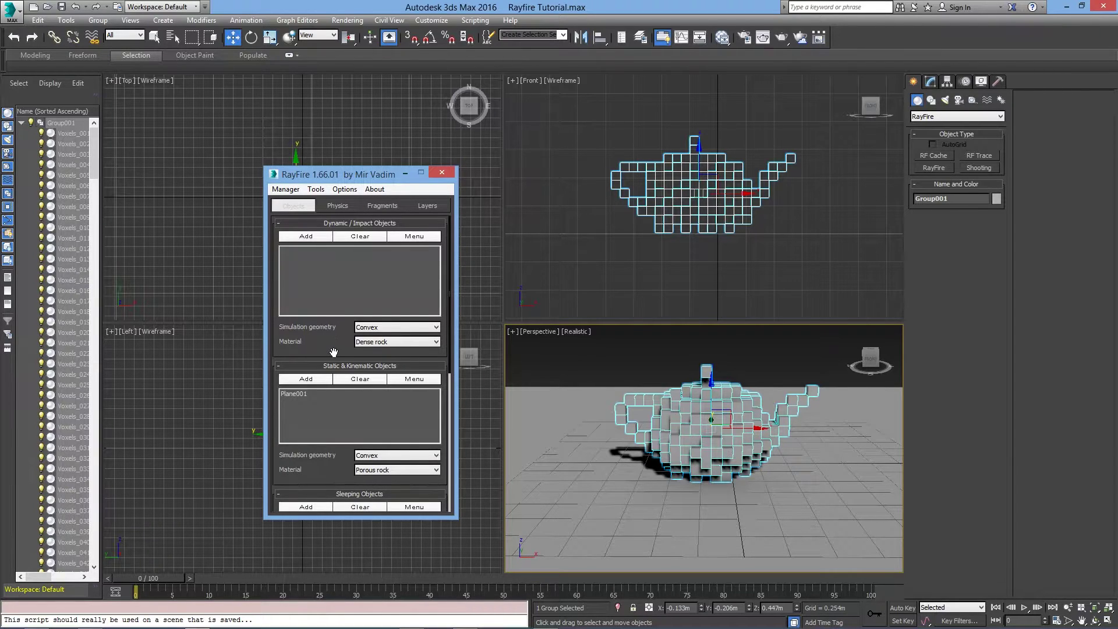
left_click(330, 238)
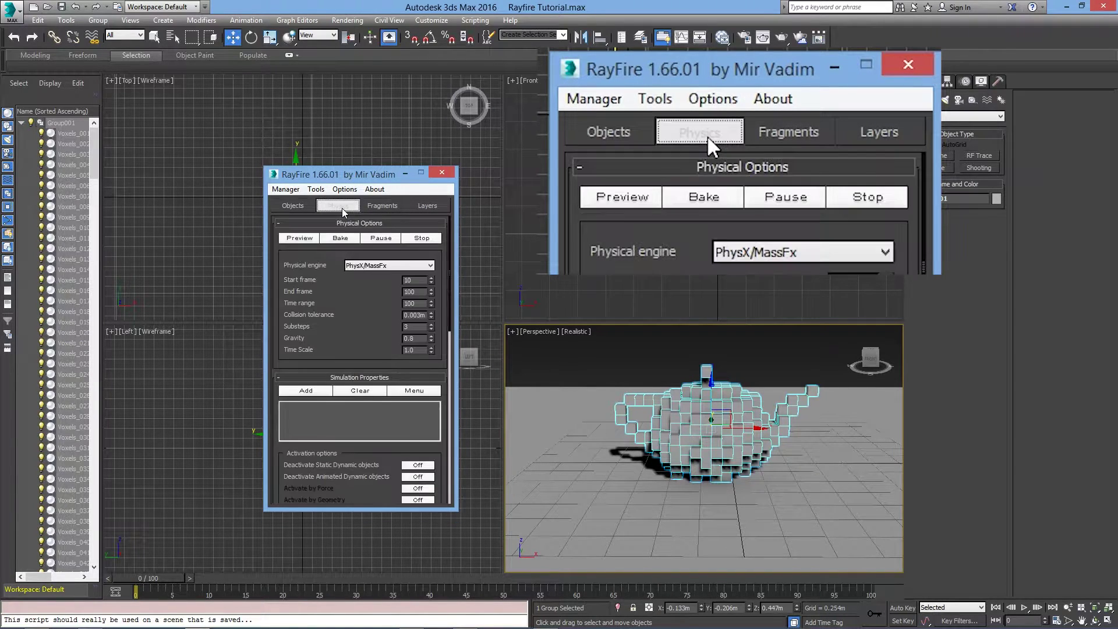
Run the RayFire Physics preview of the voxel teapot on the plane
left_click(303, 239)
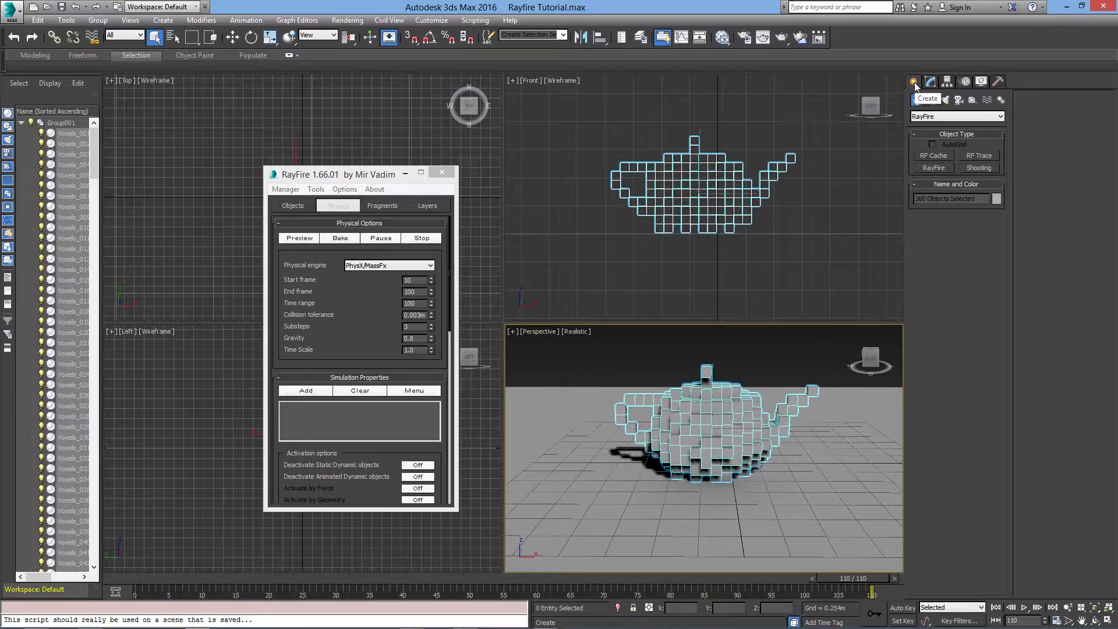
Draw a Standard Primitives box on the ground plane beside the teapot
left_click(946, 116)
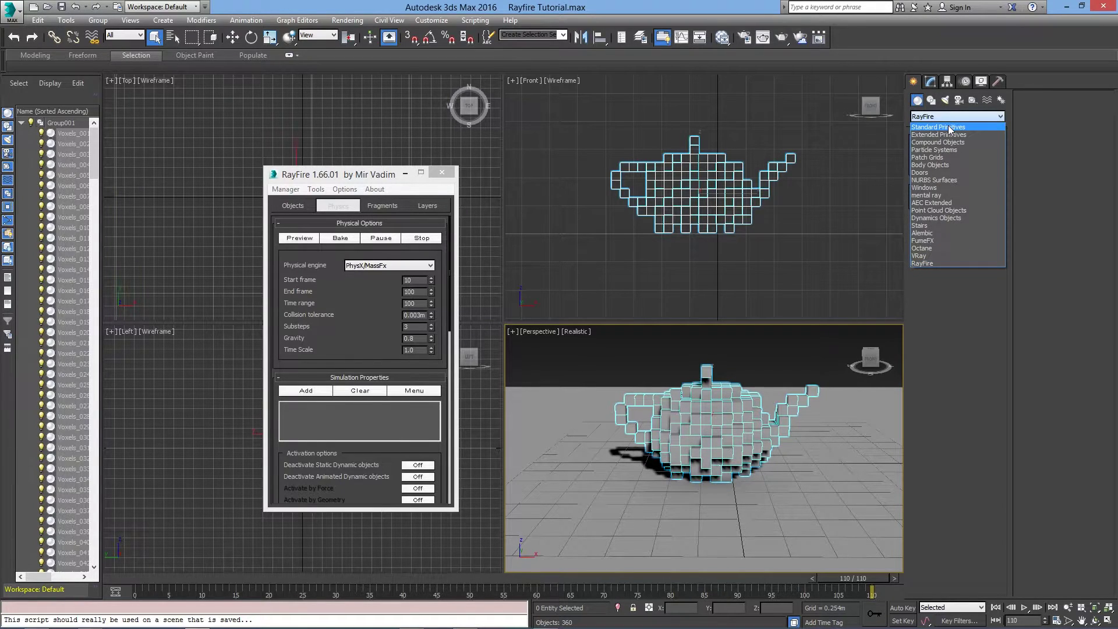
left_click(947, 128)
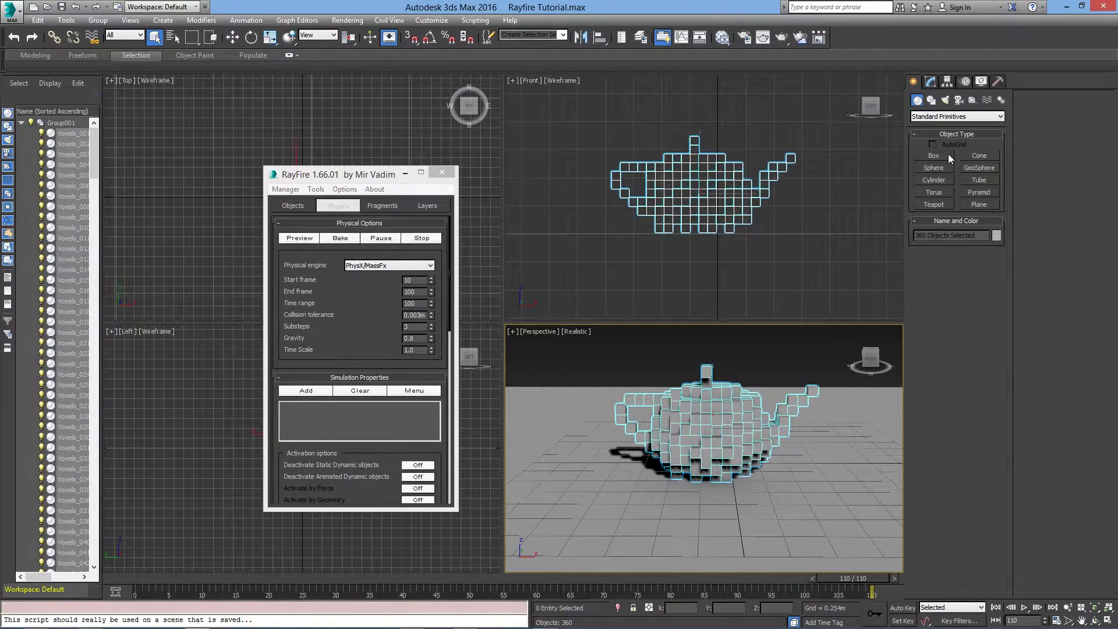
left_click(944, 154)
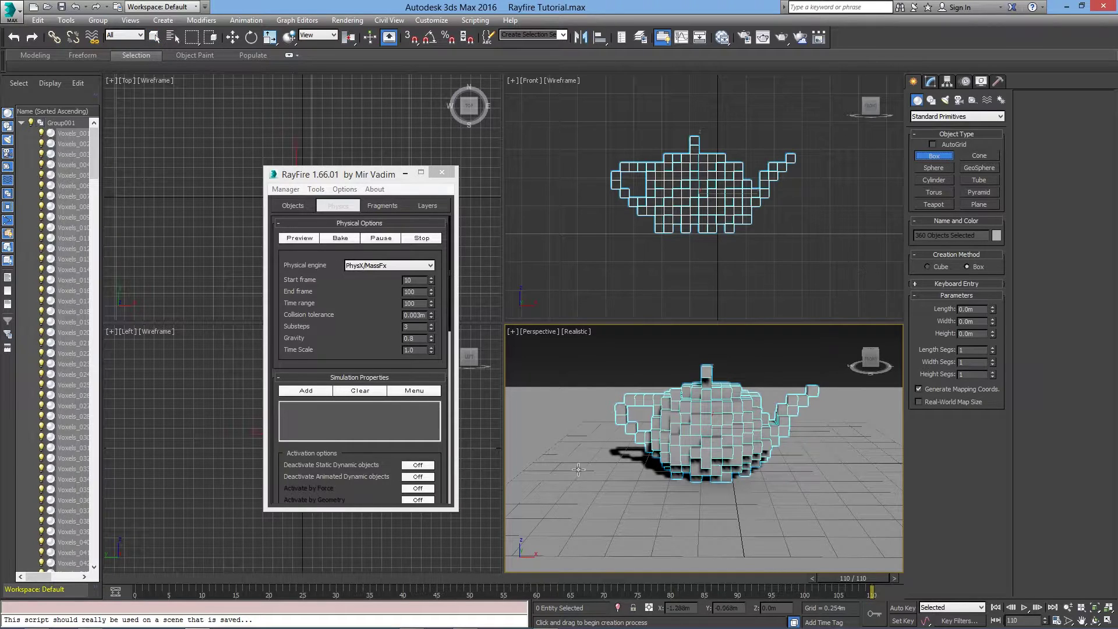
left_click_drag(593, 444, 562, 496)
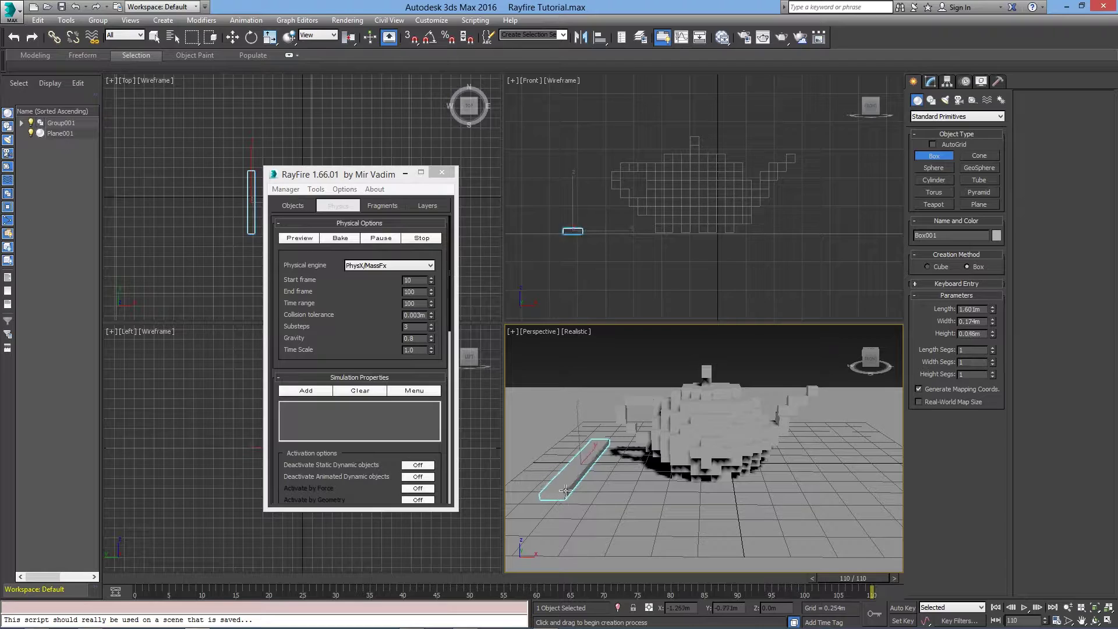
left_click(563, 443)
Set the box to Length 1.5 m, Width 0.15 m and Height 1.0 m
left_click_drag(993, 309, 993, 309)
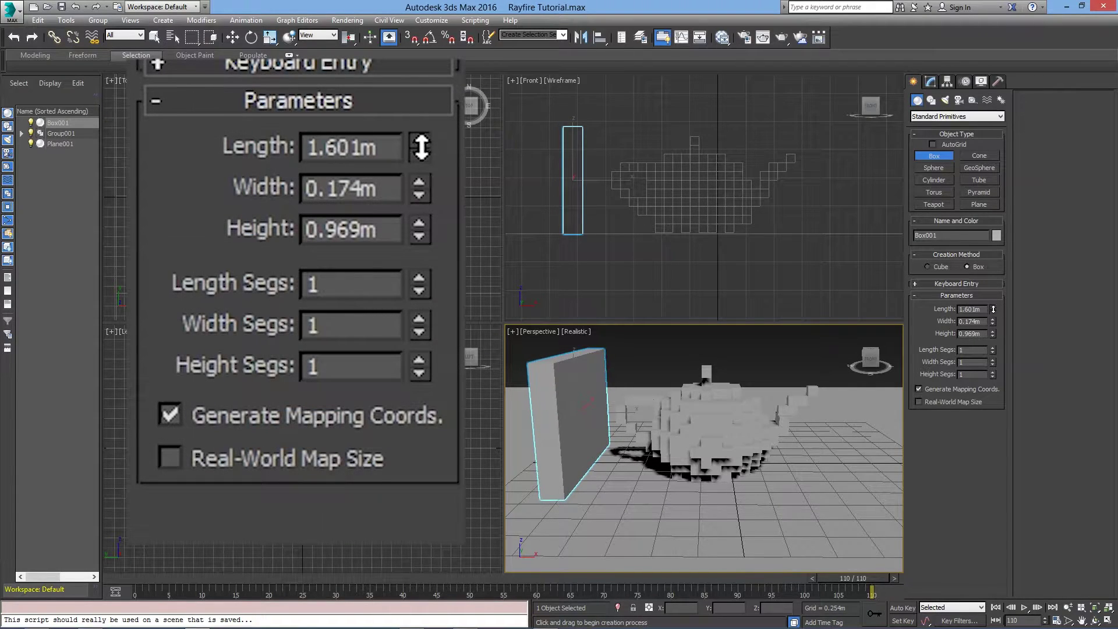
double_click(977, 309)
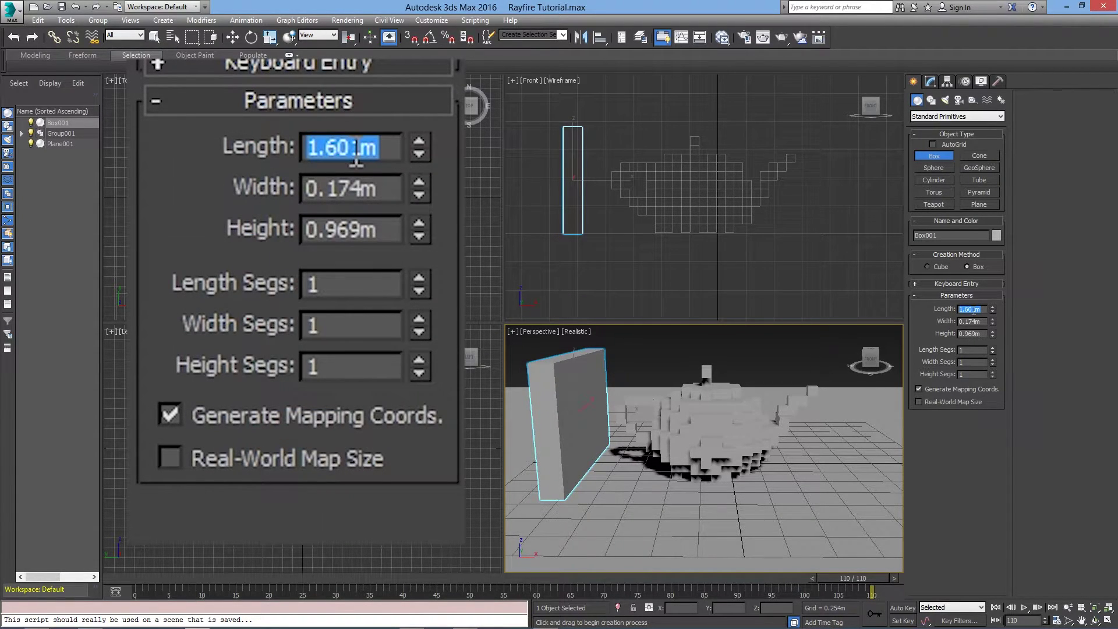
type("1.5")
key("Return")
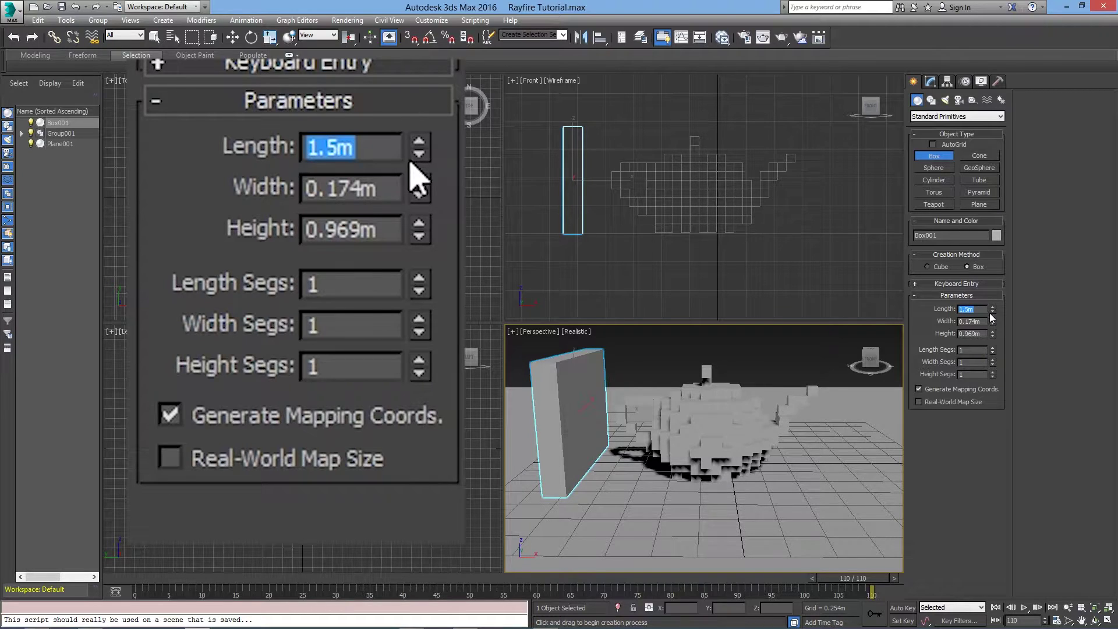
left_click_drag(992, 321, 993, 324)
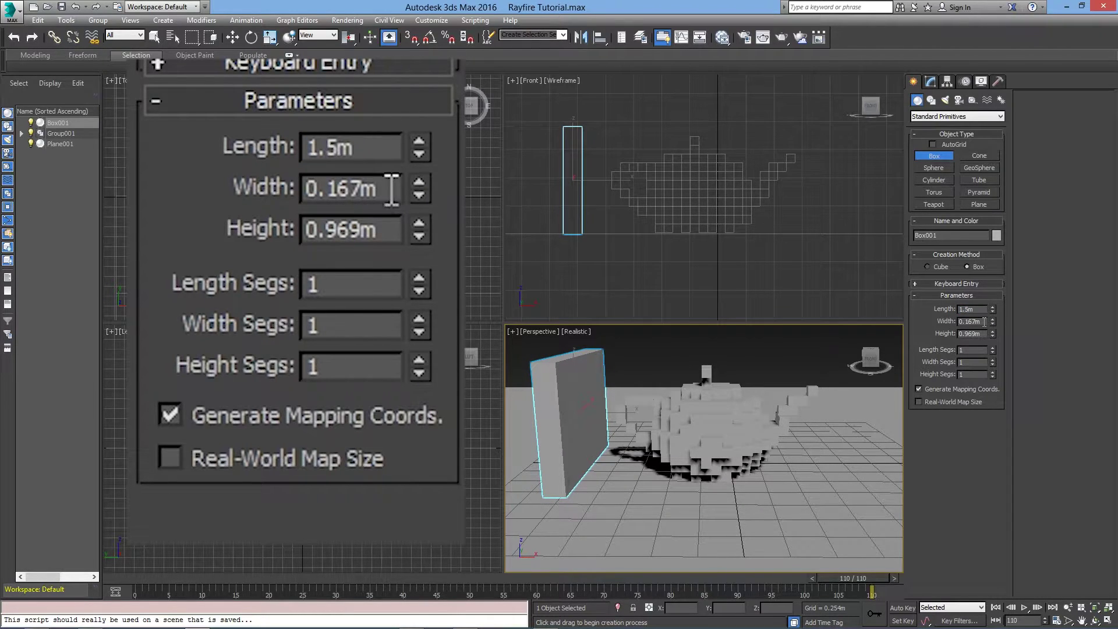
double_click(984, 322)
type("0.15")
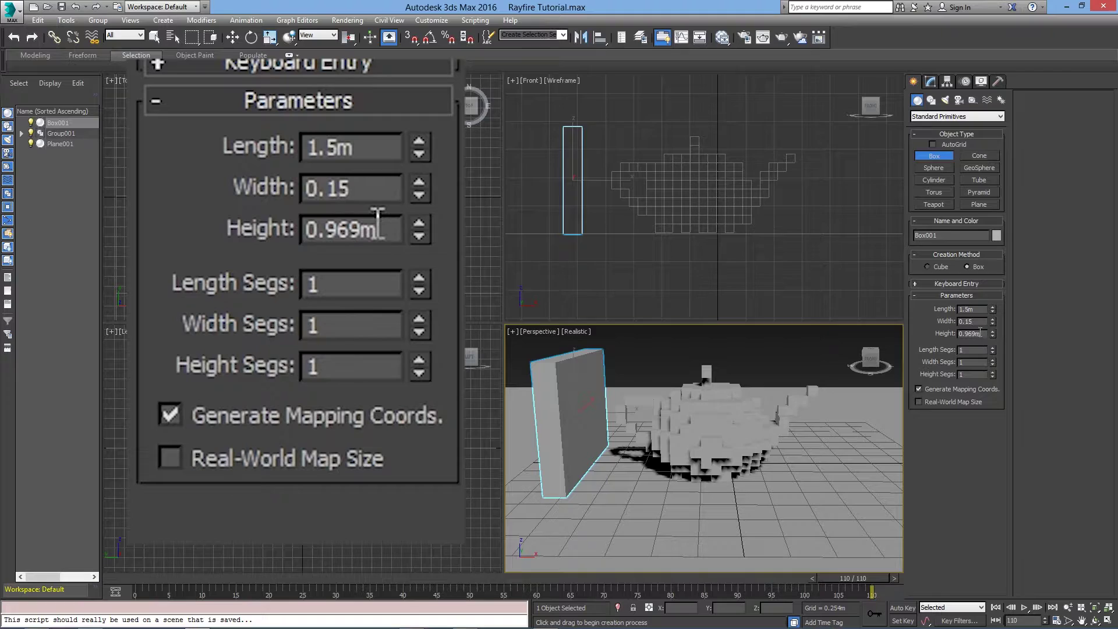
key("Return")
double_click(983, 333)
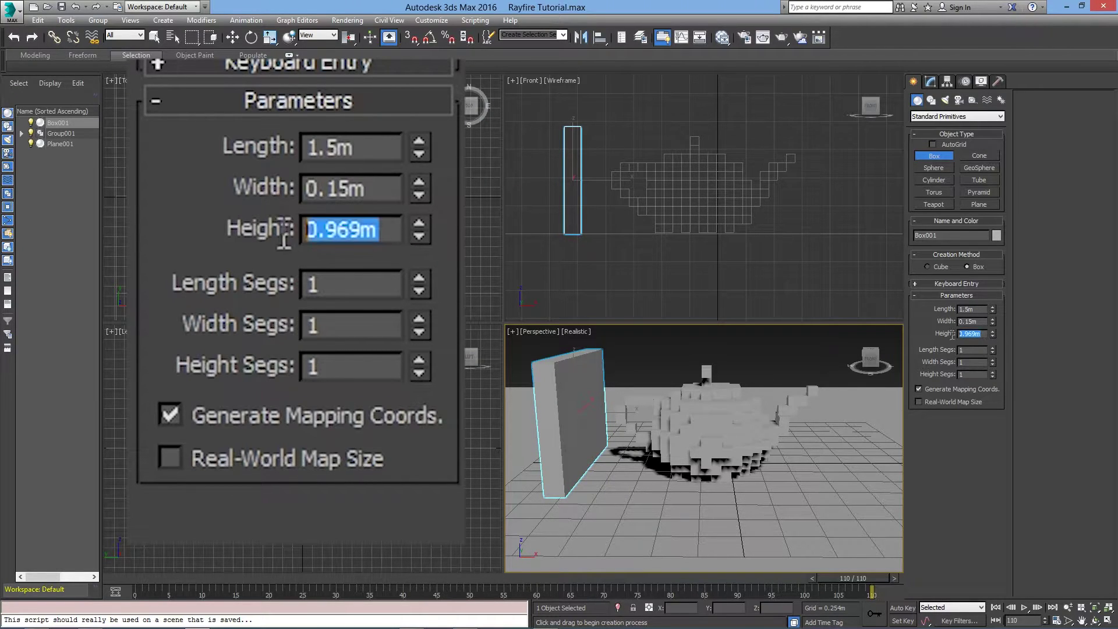
type("1")
key("Return")
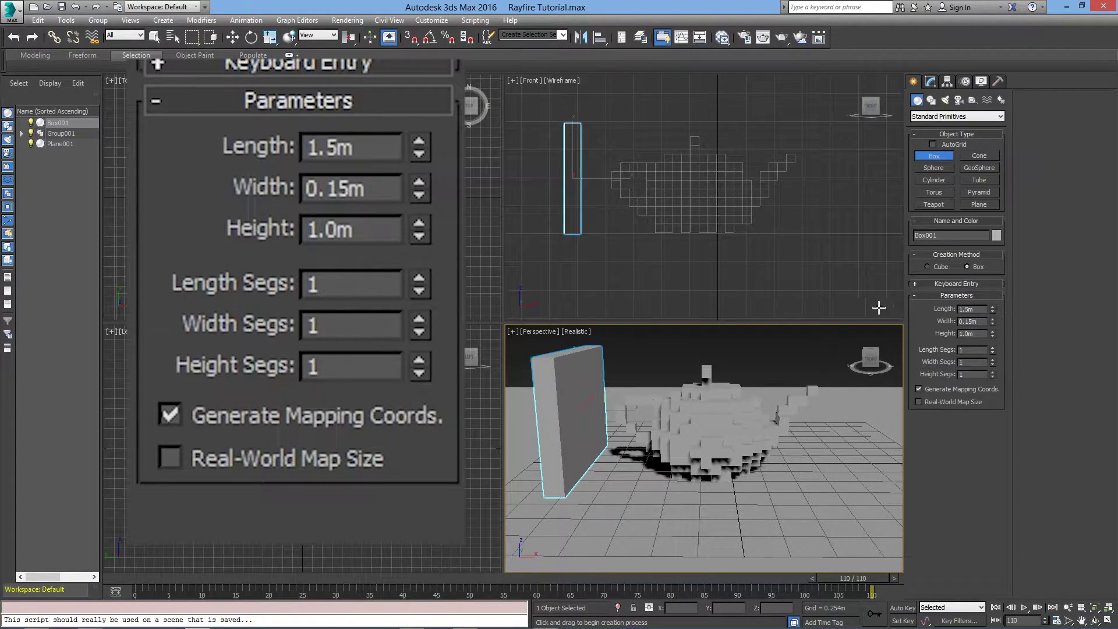
Rotate Box001 by 45° in the Front view with angle snap on
left_click(251, 37)
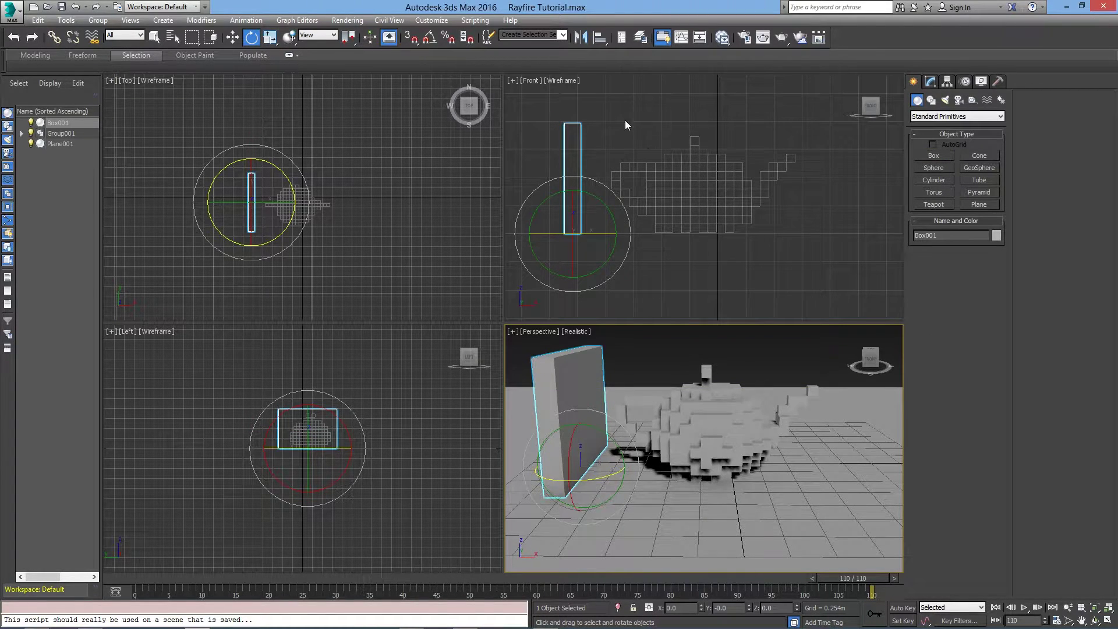
left_click(429, 38)
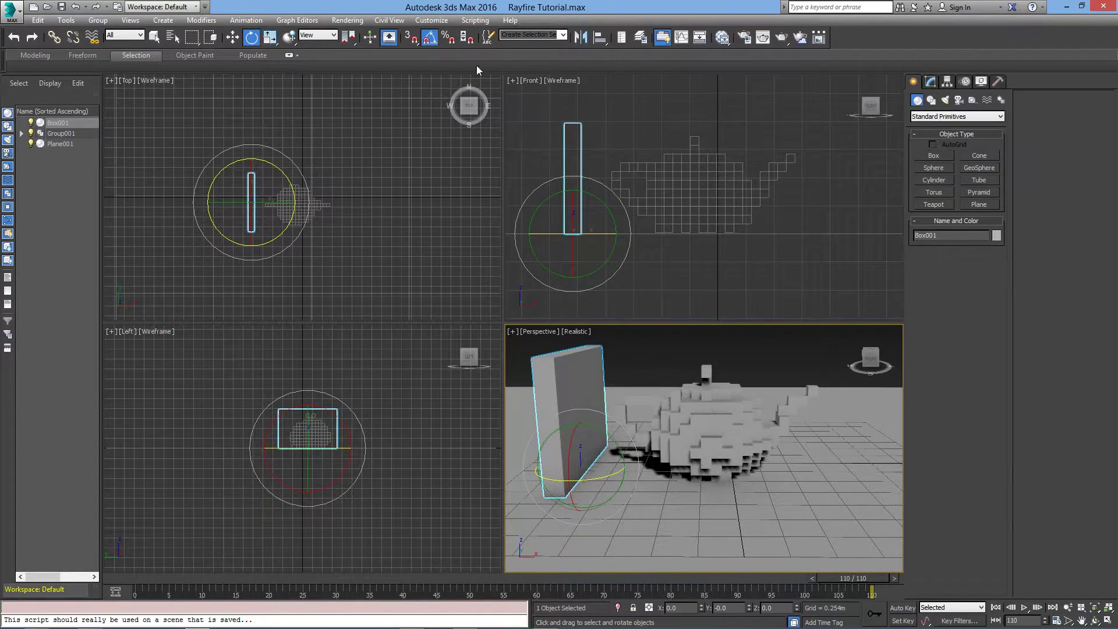
middle_click_drag(621, 139, 646, 181)
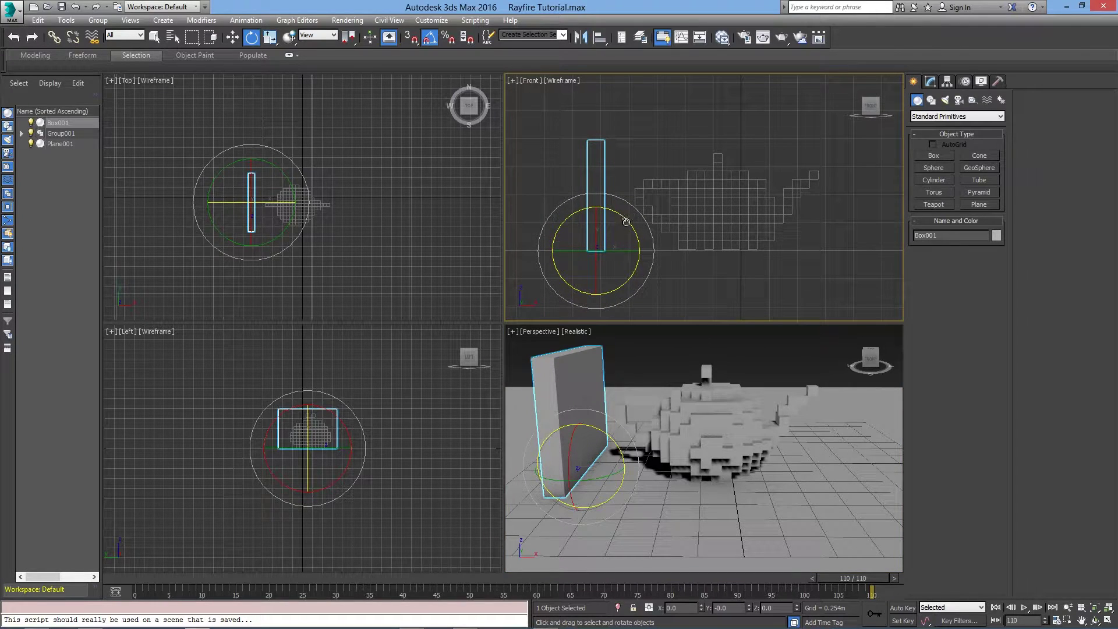
mouse_move(625, 222)
left_mouse_down()
mouse_move(641, 242)
mouse_move(637, 234)
left_mouse_up()
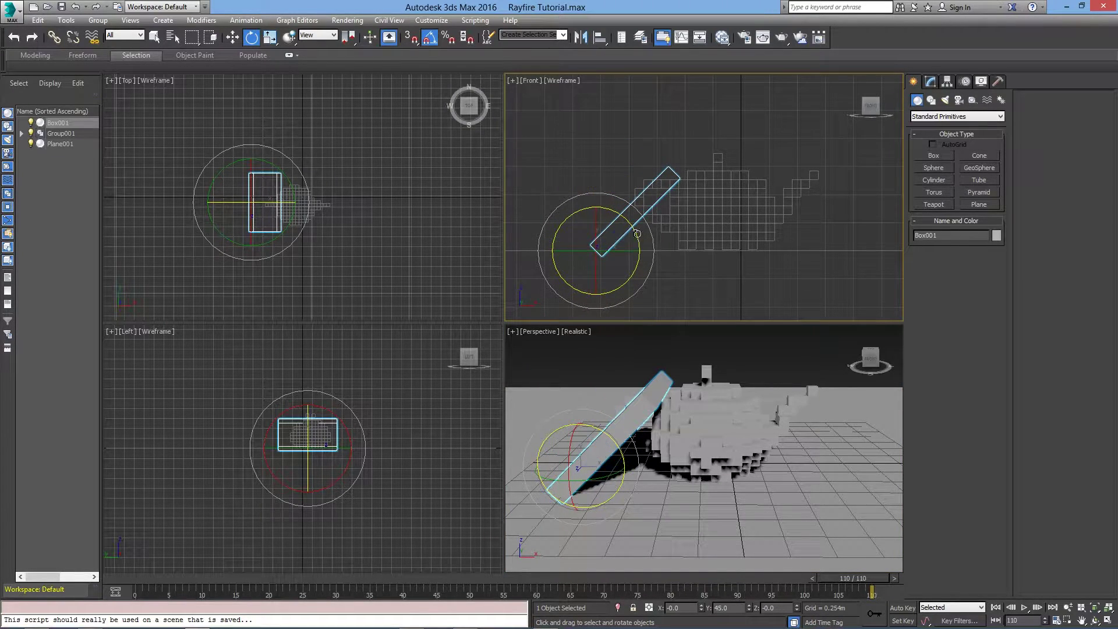
Raise Box001 and shift it left of the teapot, returning to frame 0
left_click(233, 39)
left_click_drag(594, 216, 600, 171)
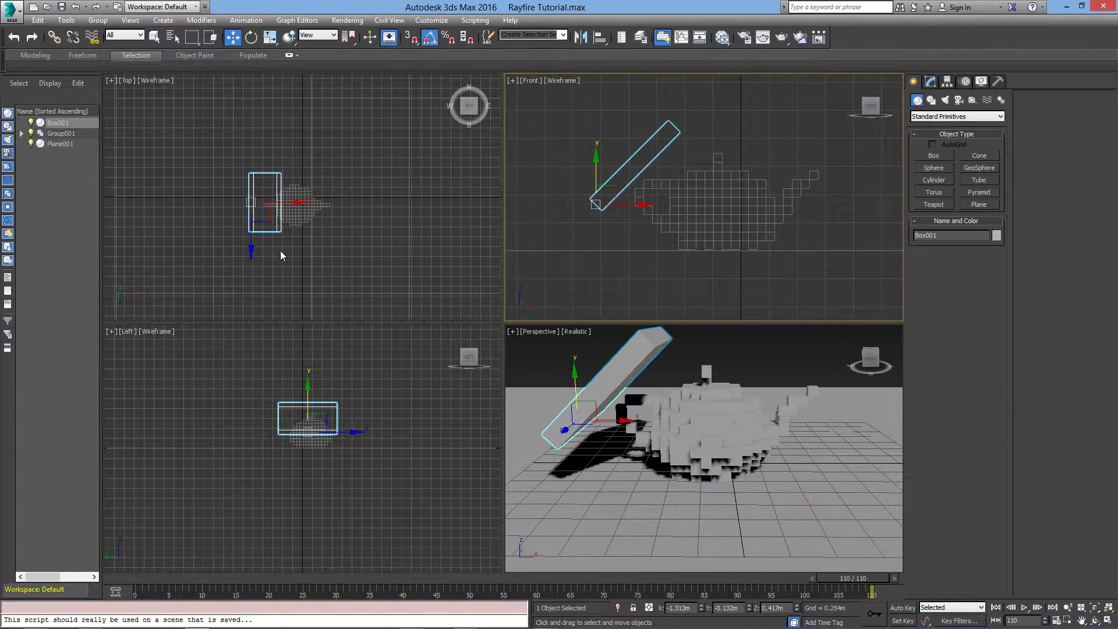
left_click(617, 421)
left_click_drag(617, 422, 582, 450)
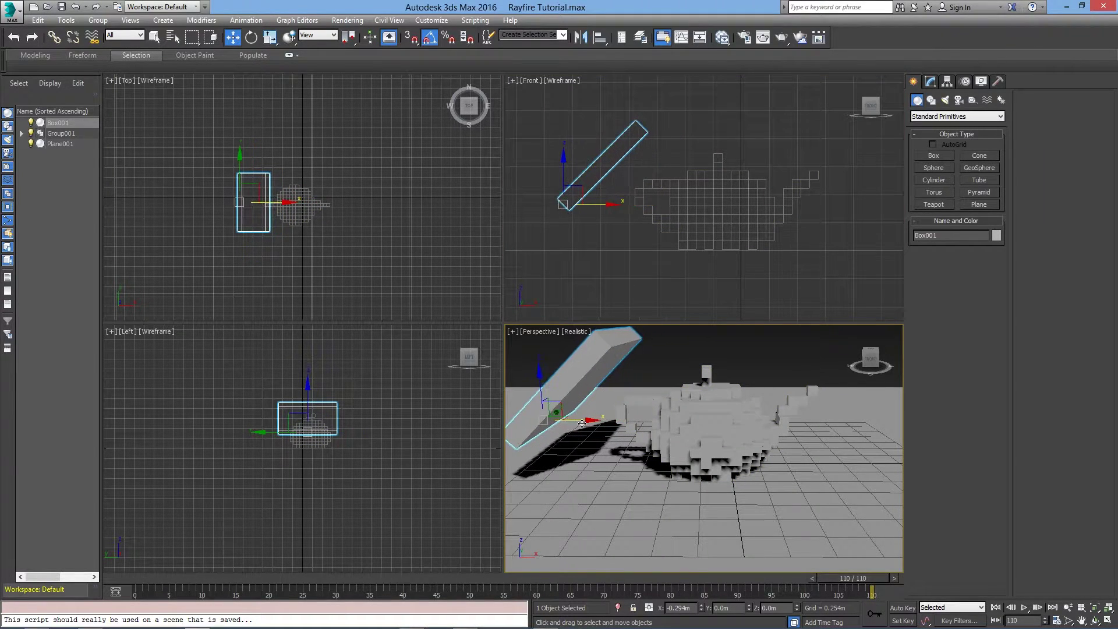
left_click_drag(853, 578, 147, 580)
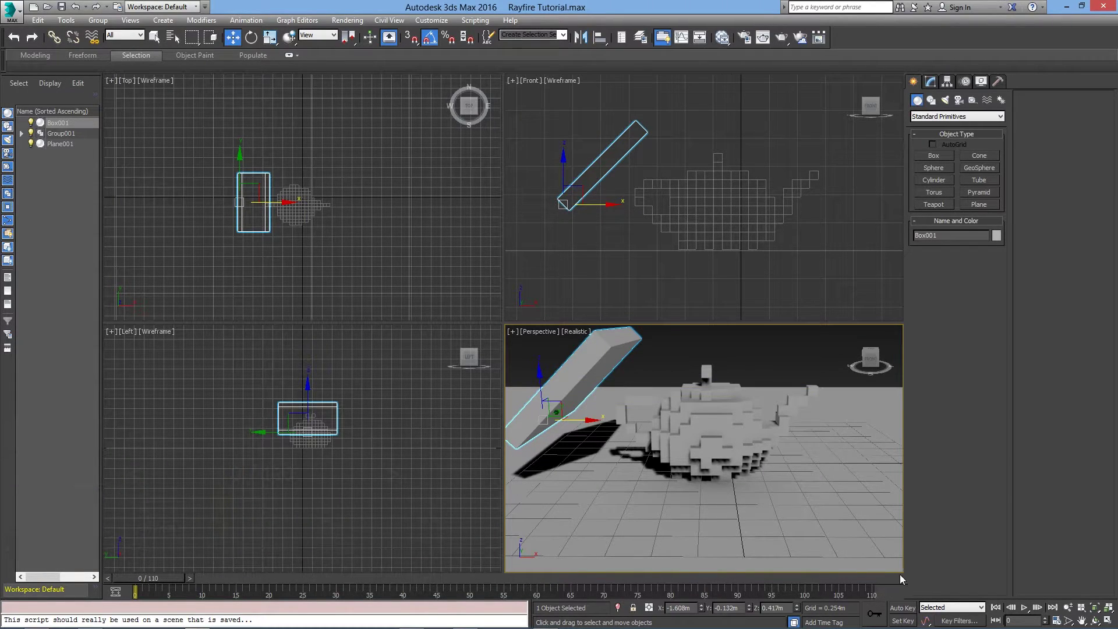
With Auto Key on, keyframe Box001 sliding right along X through the teapot by frame 50
left_click(911, 608)
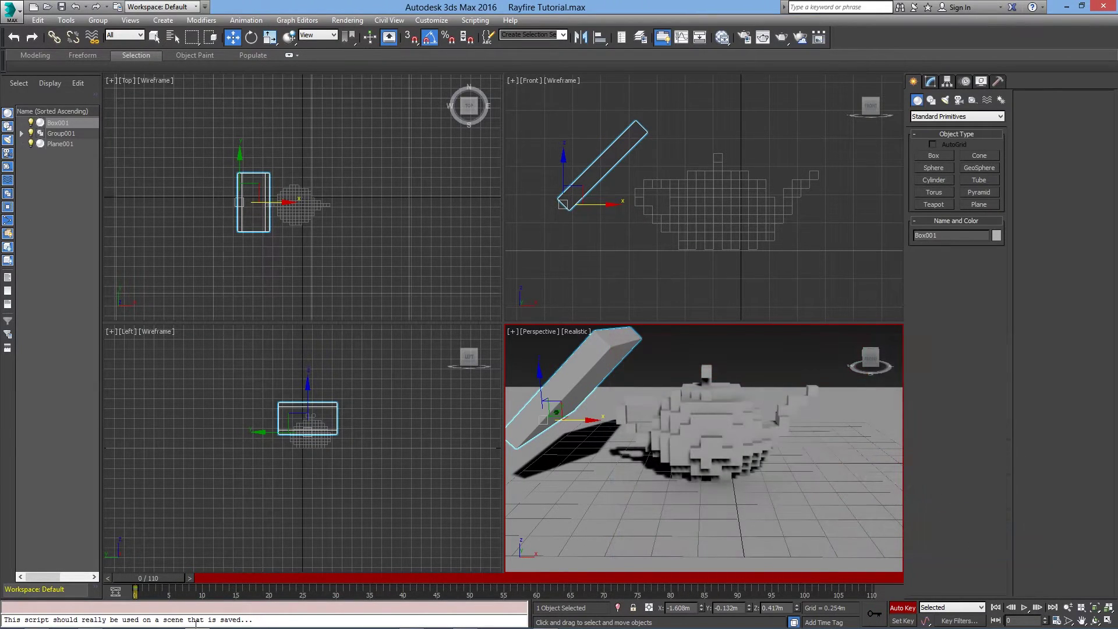
left_click_drag(146, 578, 468, 614)
key("w")
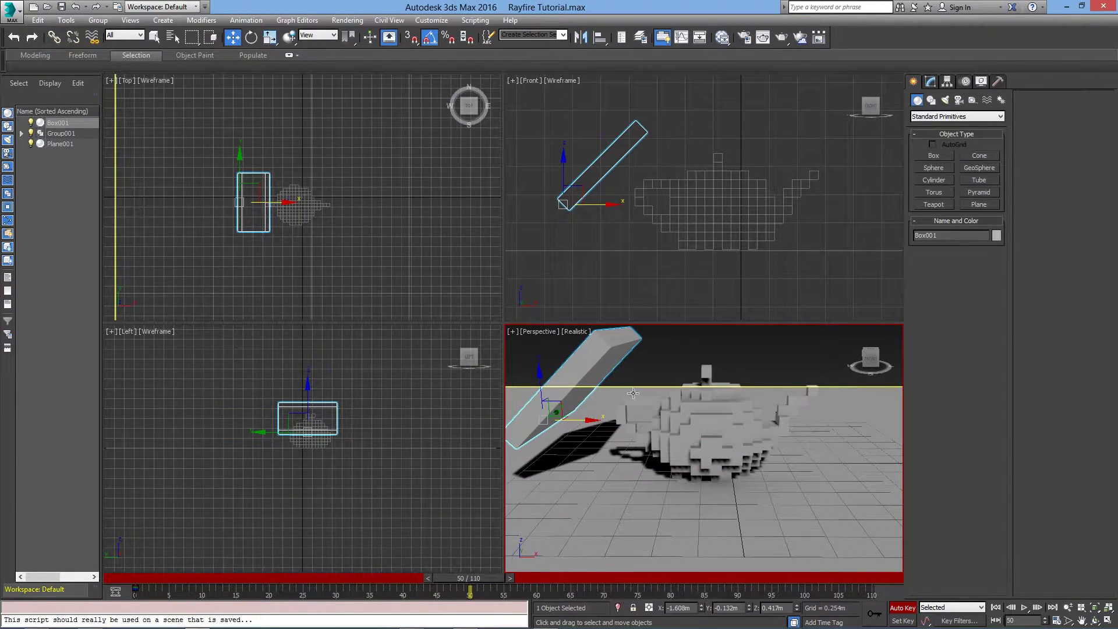
left_click_drag(588, 422, 920, 553)
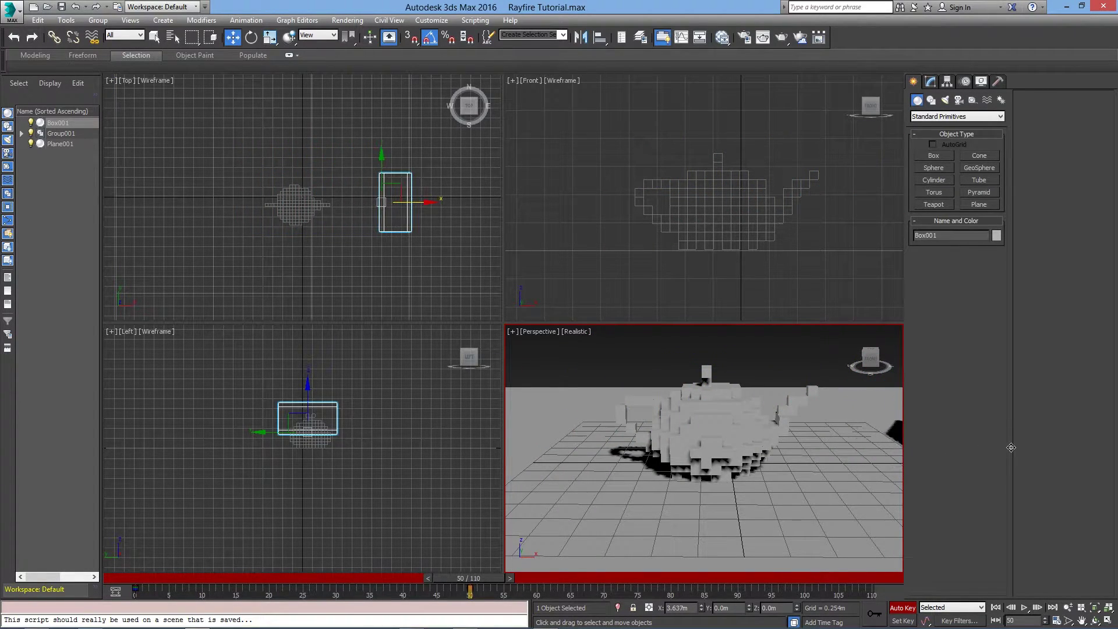
left_click(903, 607)
Scrub back to the start and play back the box's sliding motion
left_click_drag(488, 579, 142, 577)
key("w")
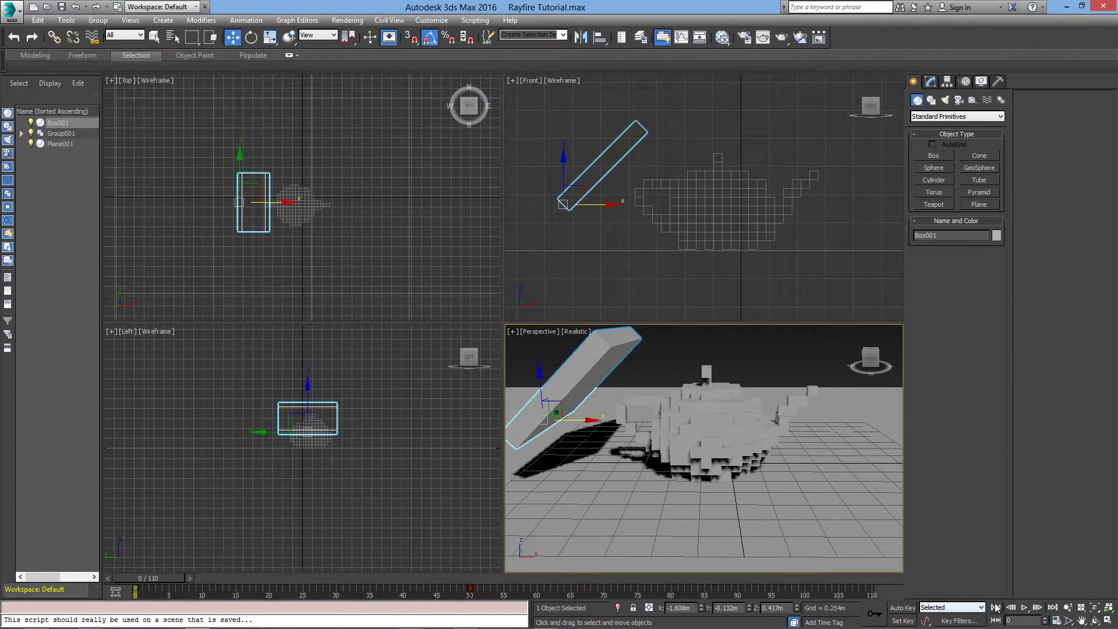
left_click(1023, 607)
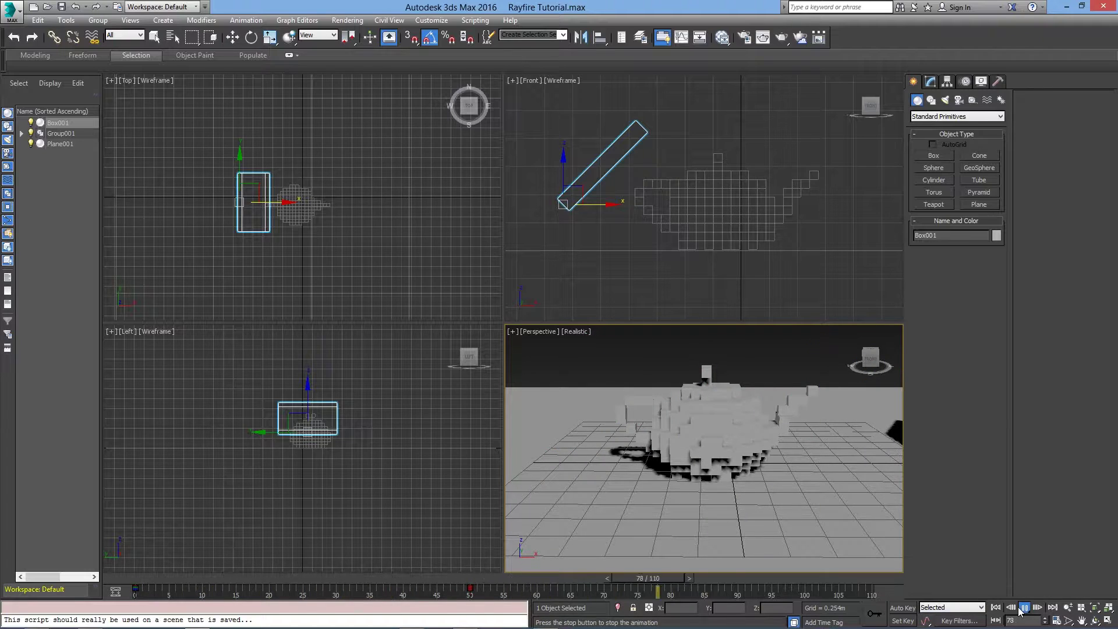
Open the RayFire floater from the Create panel's RayFire category
left_click_drag(611, 578, 206, 576)
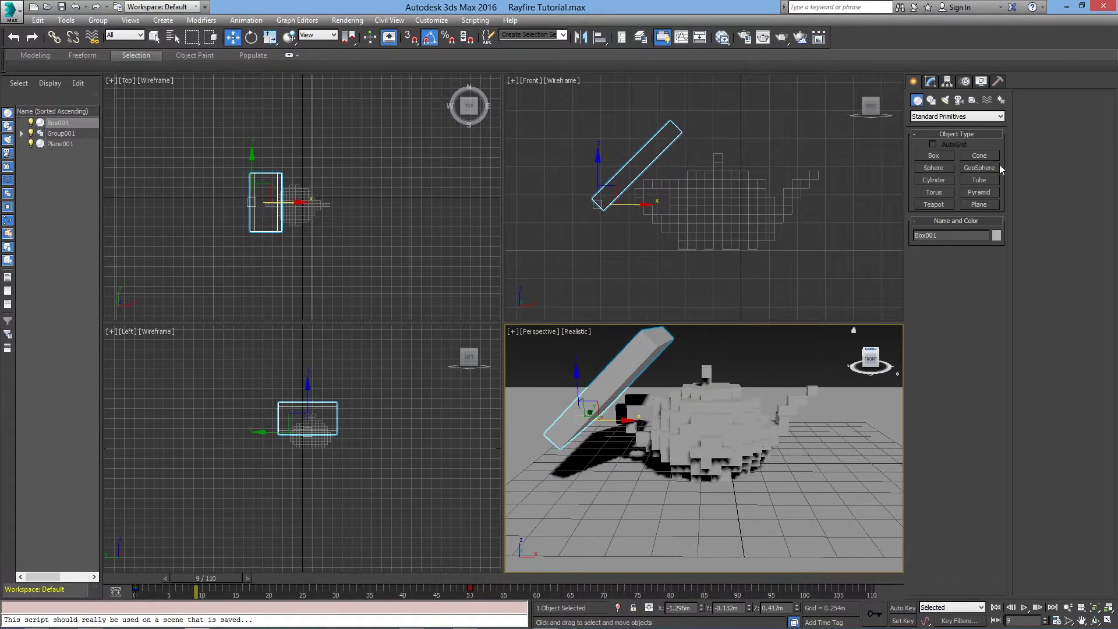
left_click(931, 116)
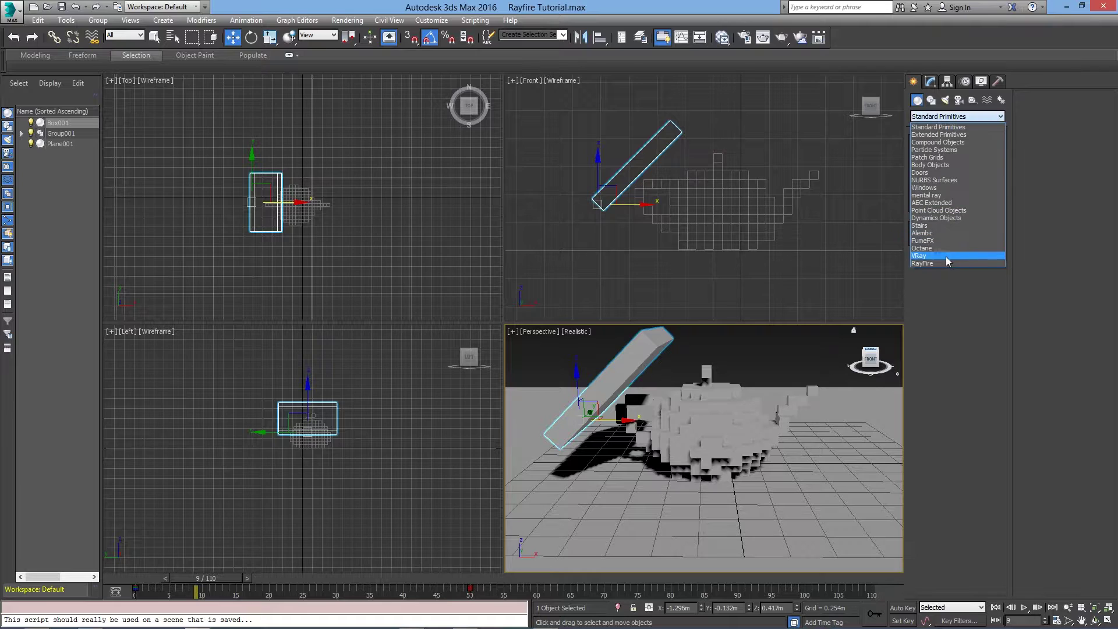
left_click(942, 260)
left_click(934, 168)
left_click(954, 233)
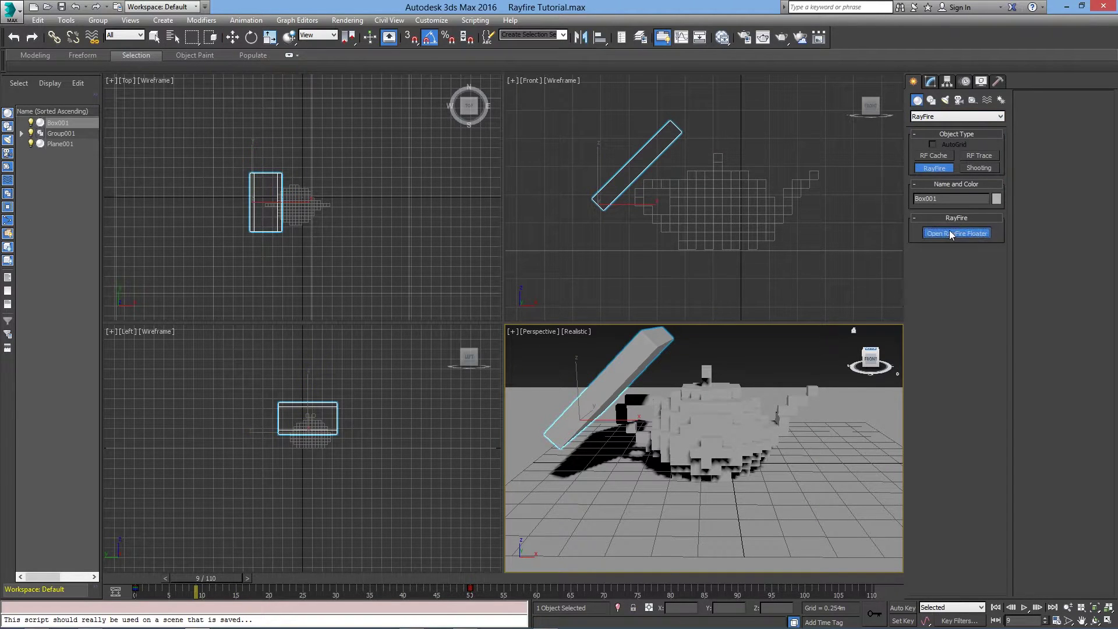
Add Box001 to RayFire's Static & Kinematic Objects list alongside Plane001
left_click_drag(132, 100, 343, 175)
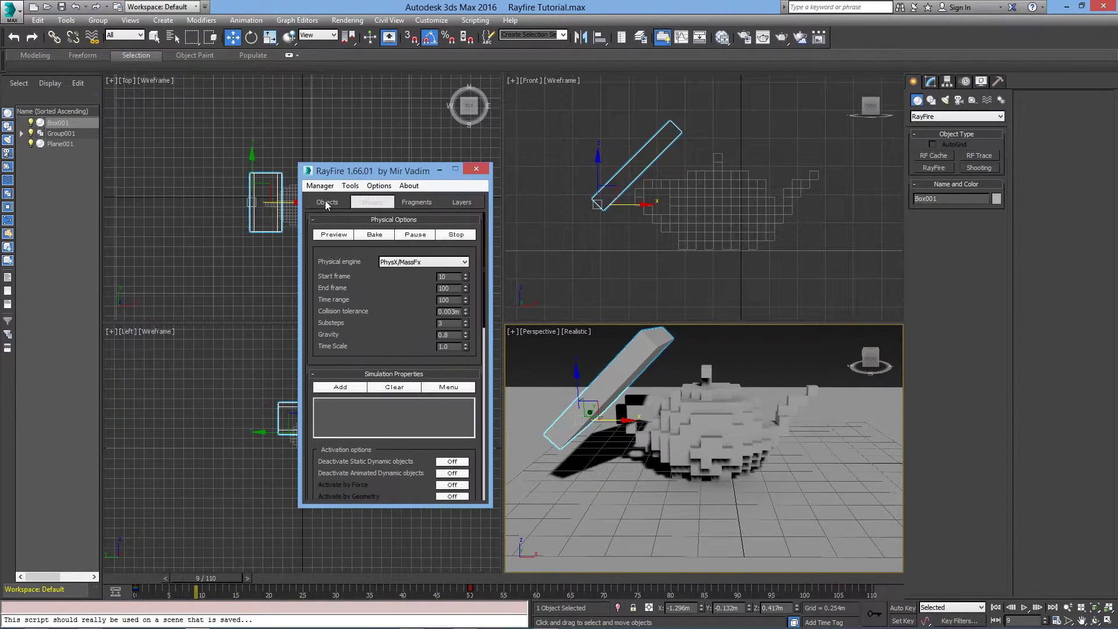
left_click(326, 202)
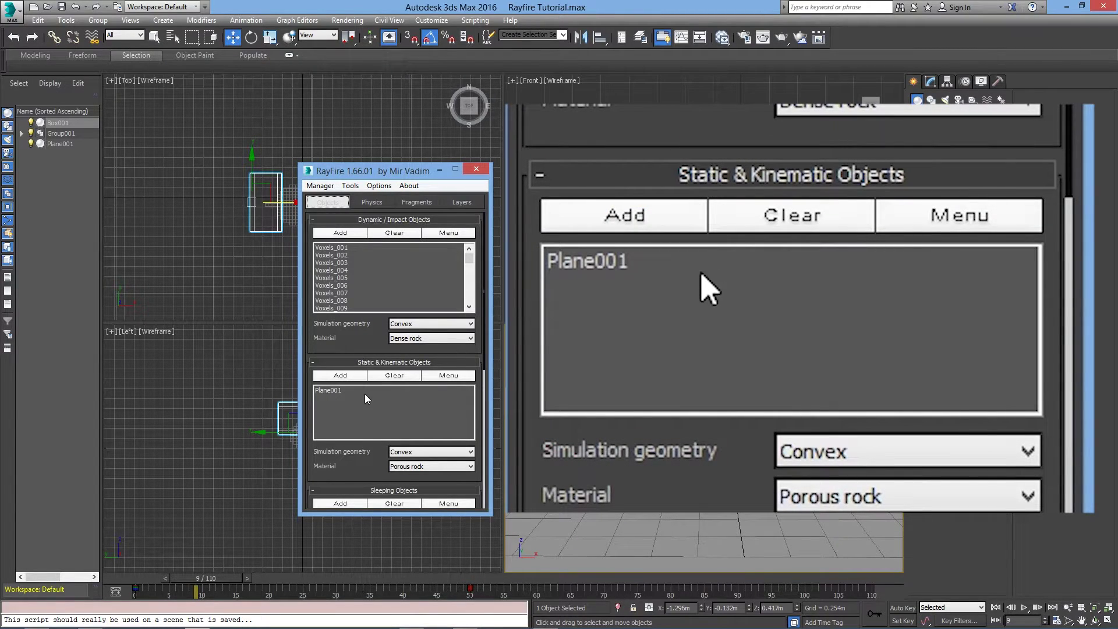
left_click(340, 375)
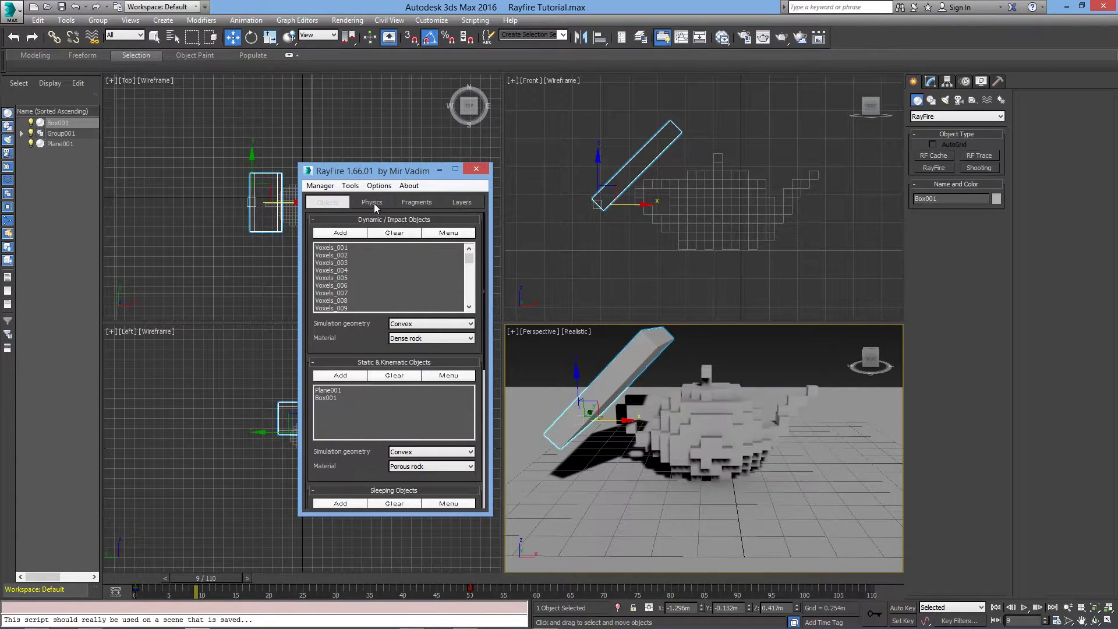
Show RayFire's Physics options and set the time slider to frame 10, the simulation start
left_click(372, 202)
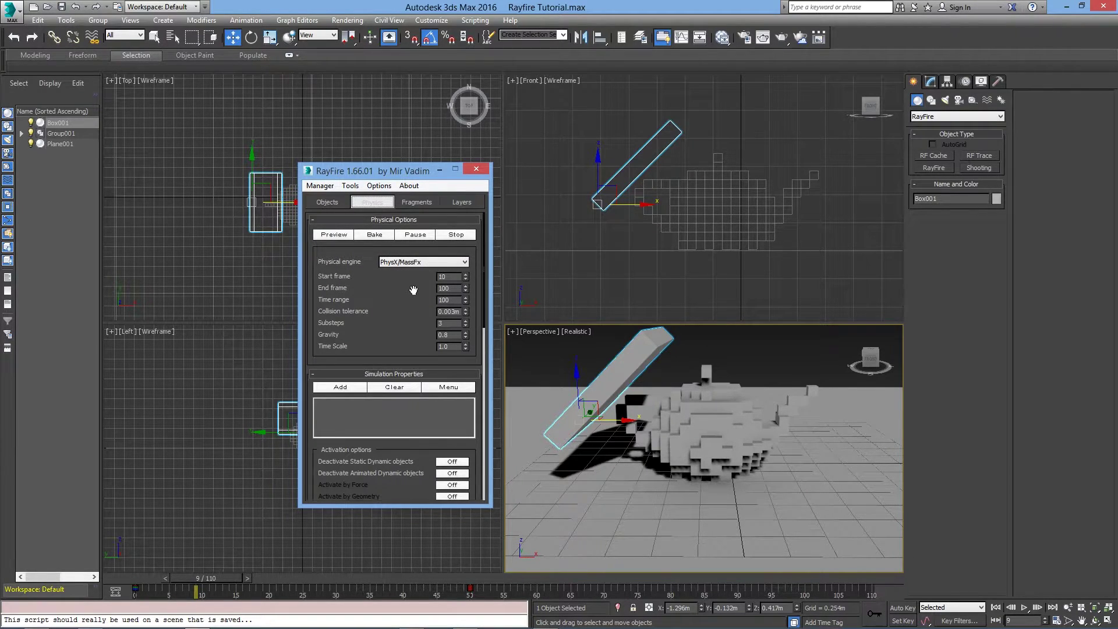
mouse_move(229, 578)
left_mouse_down()
mouse_move(184, 574)
mouse_move(230, 572)
left_mouse_up()
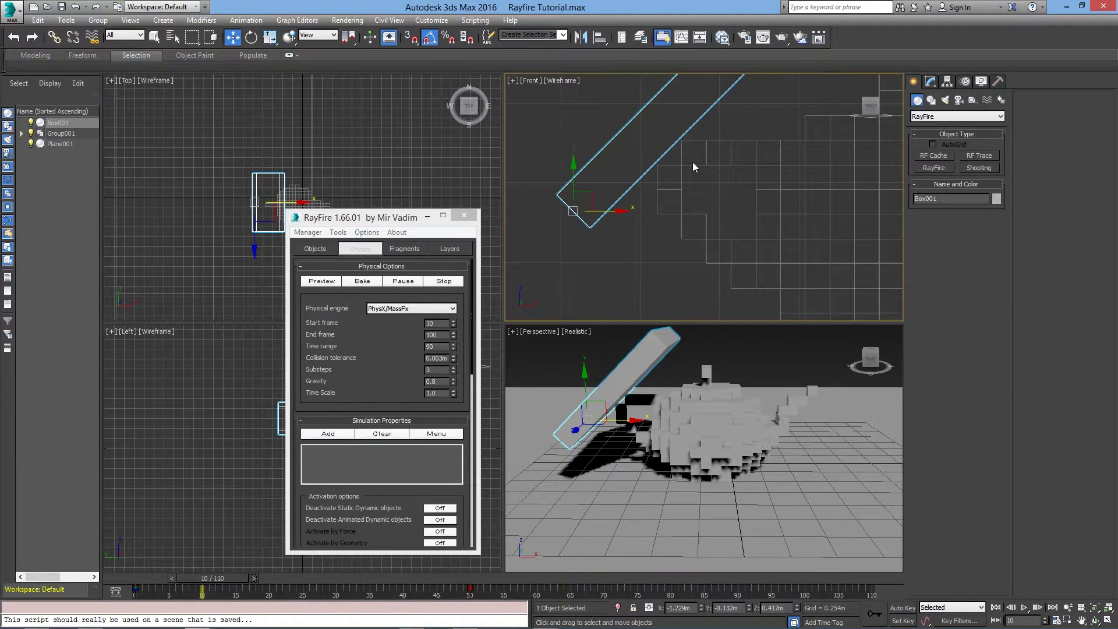
scroll(721, 215, "up", 6)
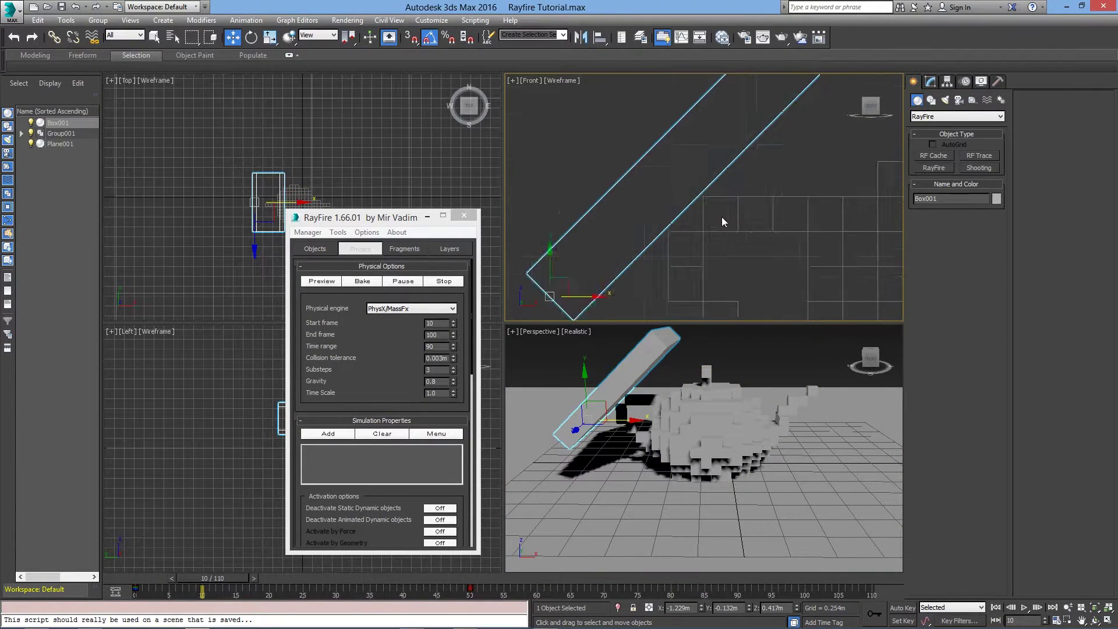
scroll(670, 184, "down", 4)
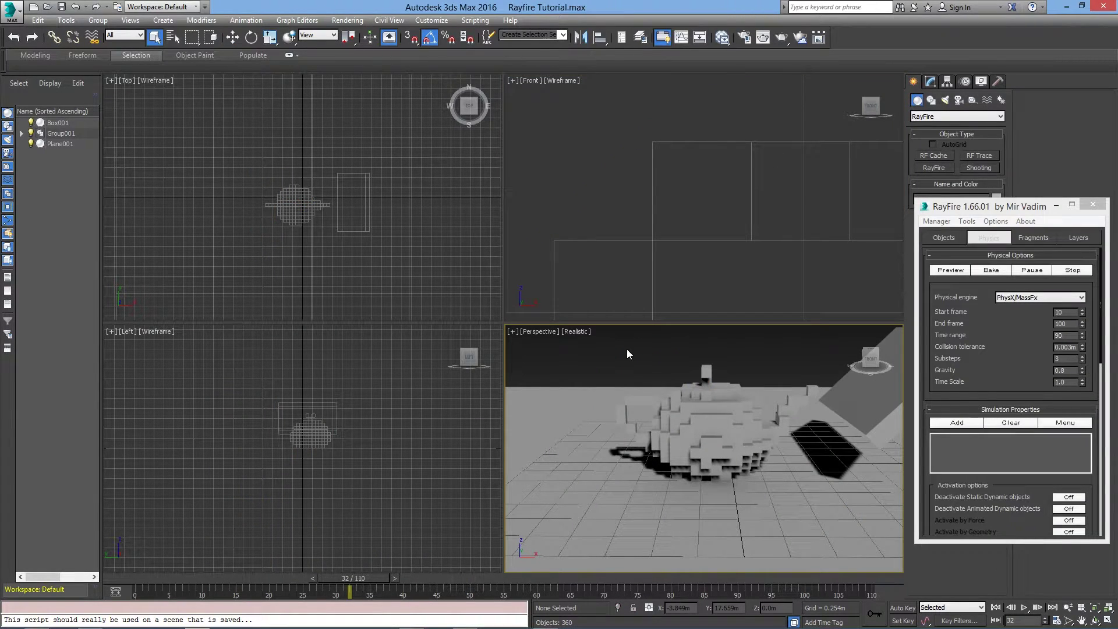
Maximize the Perspective view, run the RayFire preview with the sliding box, then cancel it
key("alt+w")
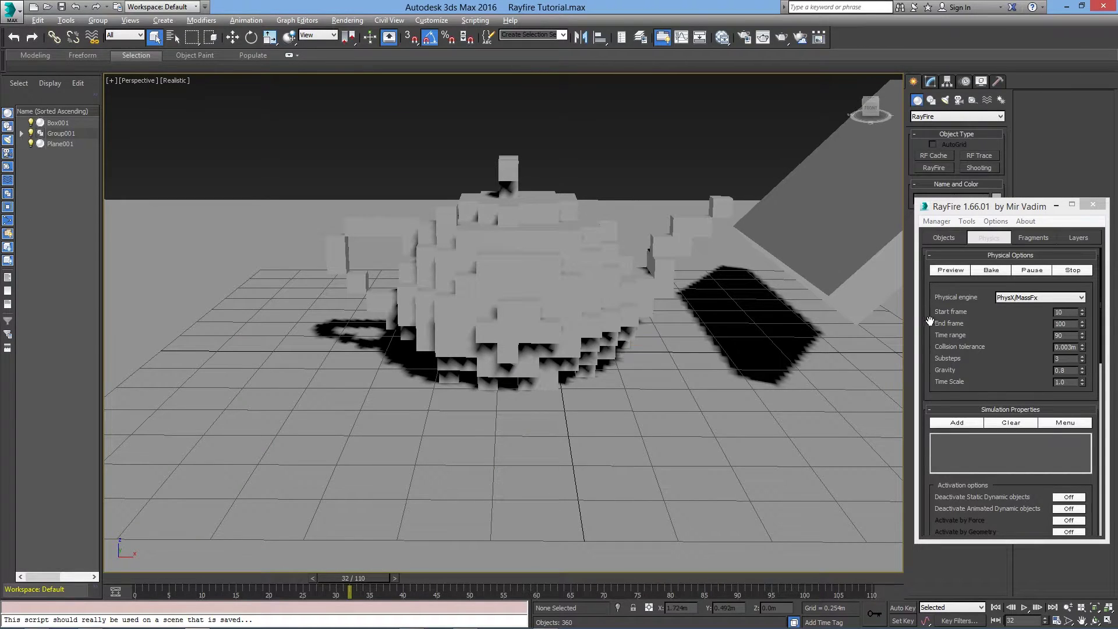
left_click(955, 271)
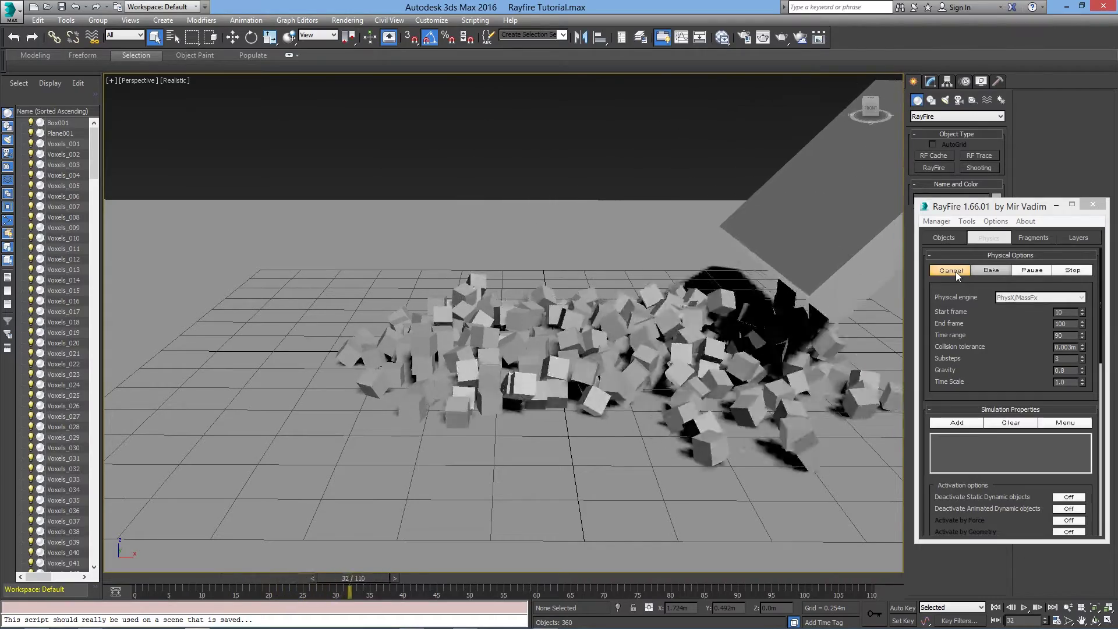
left_click(955, 271)
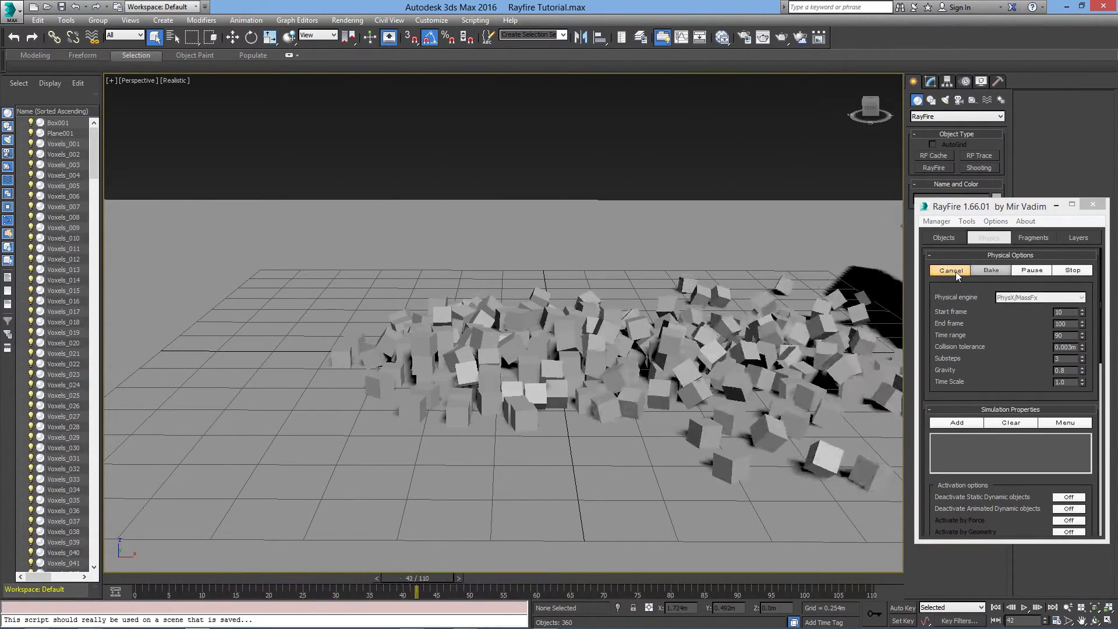
left_click(955, 271)
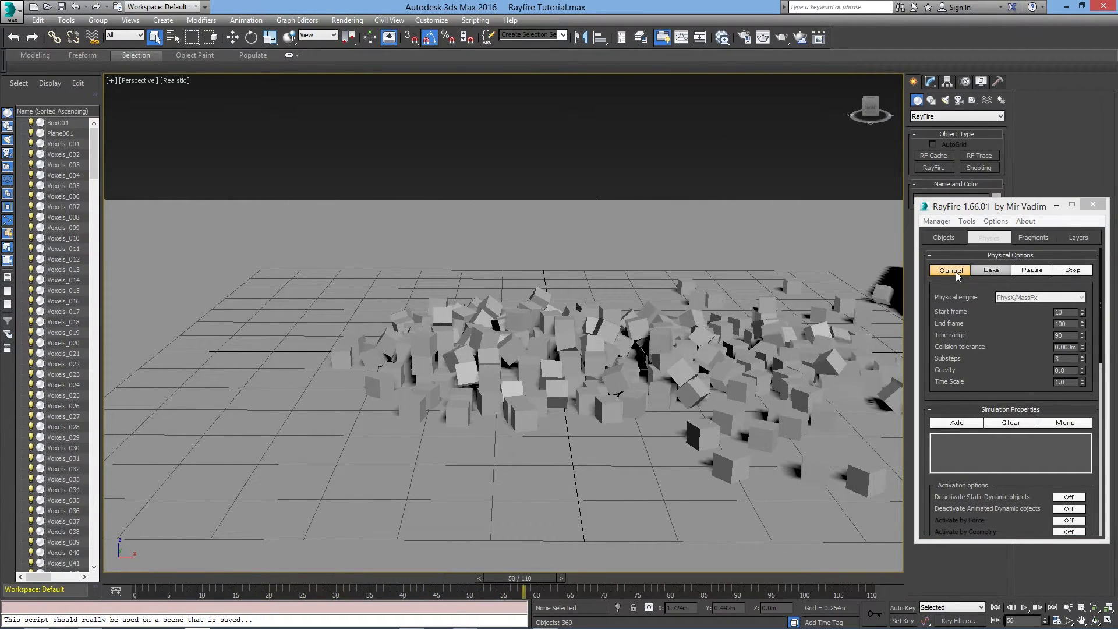
left_click(955, 271)
left_click(945, 238)
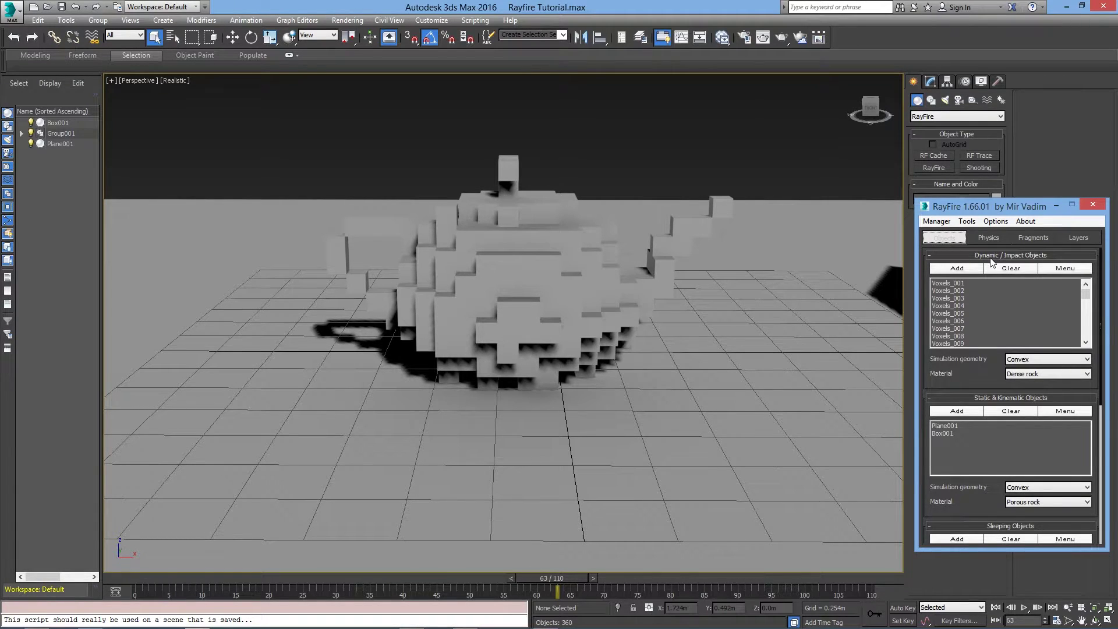
Move the teapot's voxels from the Dynamic list to RayFire's Sleeping Objects list
left_click(1063, 271)
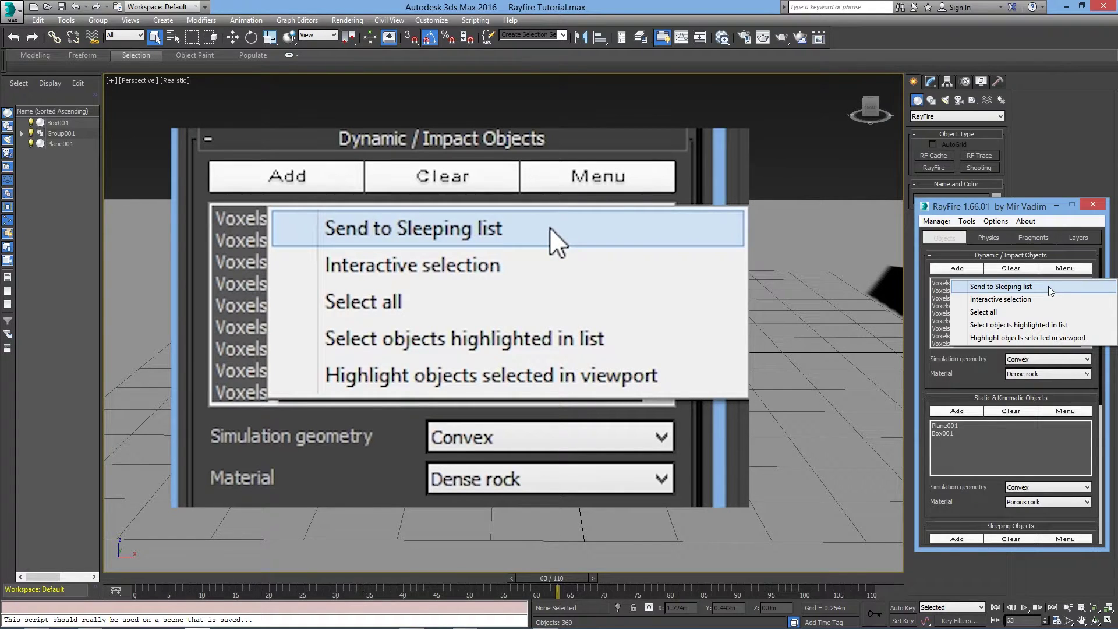
left_click(1050, 286)
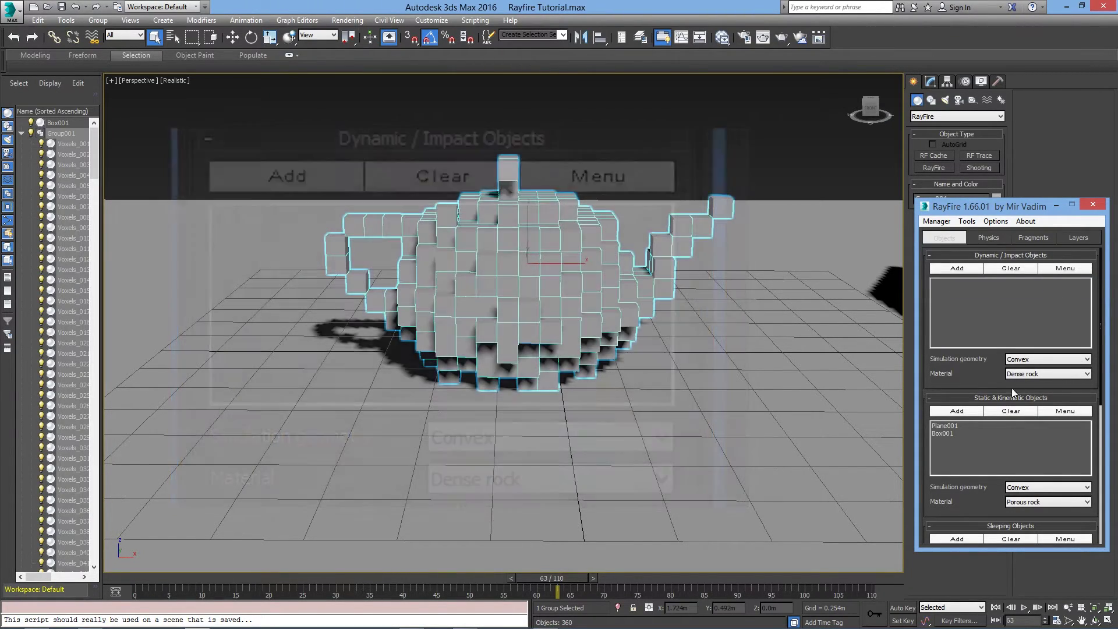
left_click_drag(979, 383, 979, 373)
scroll(979, 373, "down", 5)
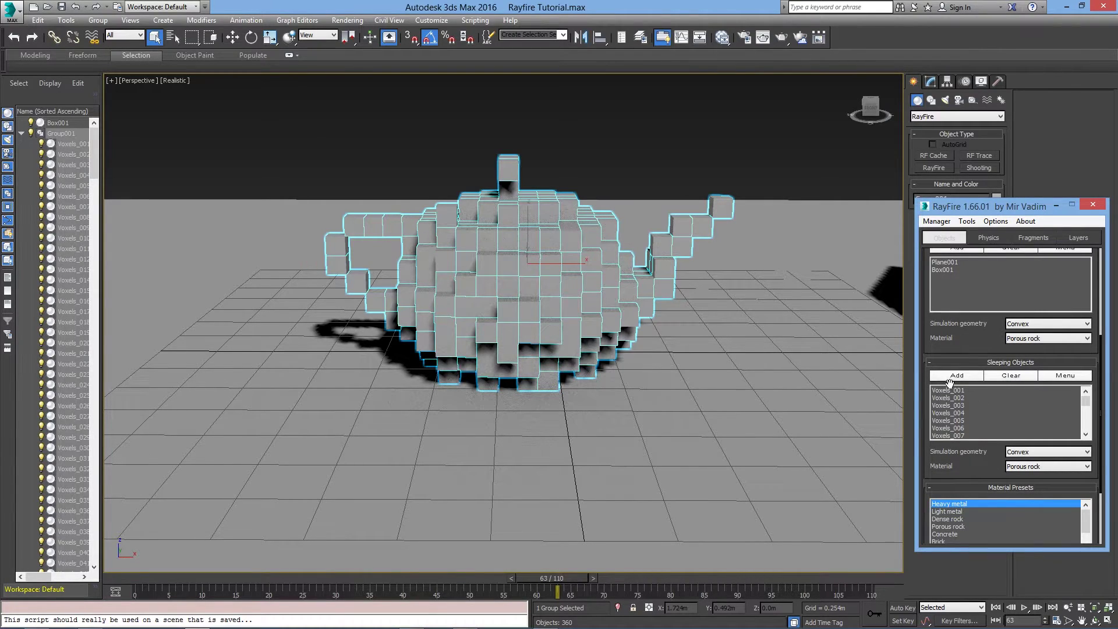
Run a new simulation preview from the Physics tab, then cancel it
left_click(988, 239)
left_click(955, 271)
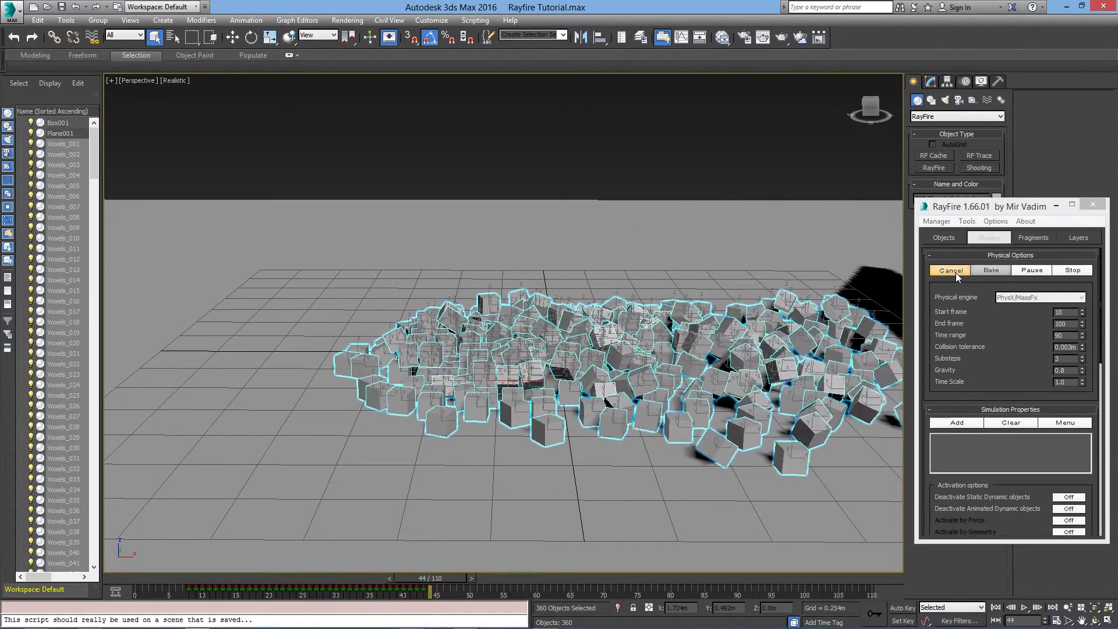
left_click(951, 271)
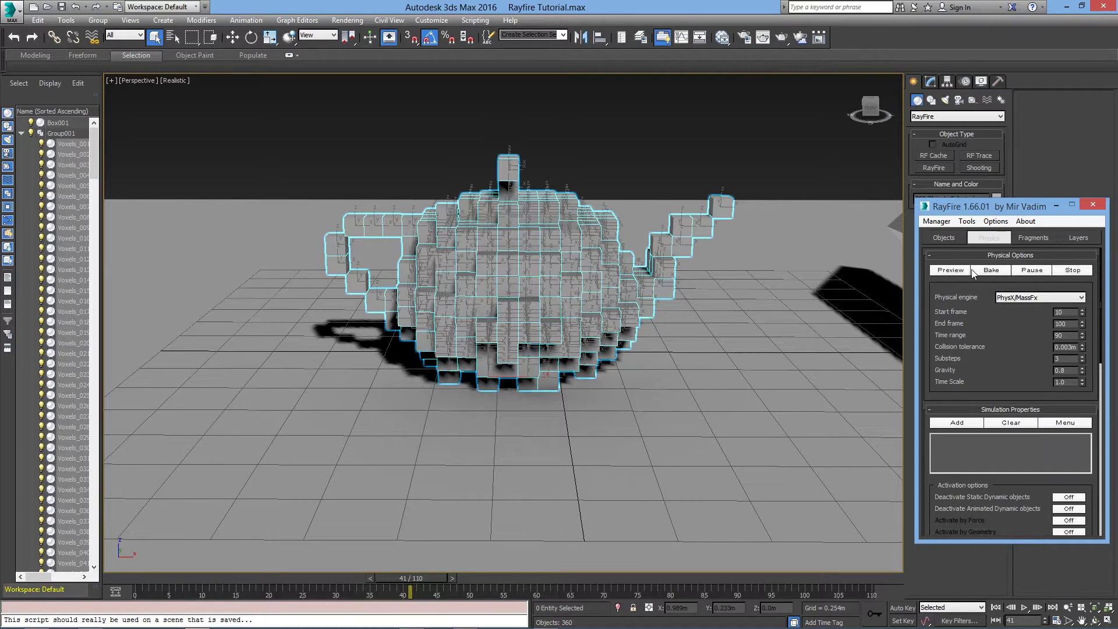
Turn Dead Sleeping objects on and run a test preview, then stop it
left_click_drag(989, 371, 1011, 289)
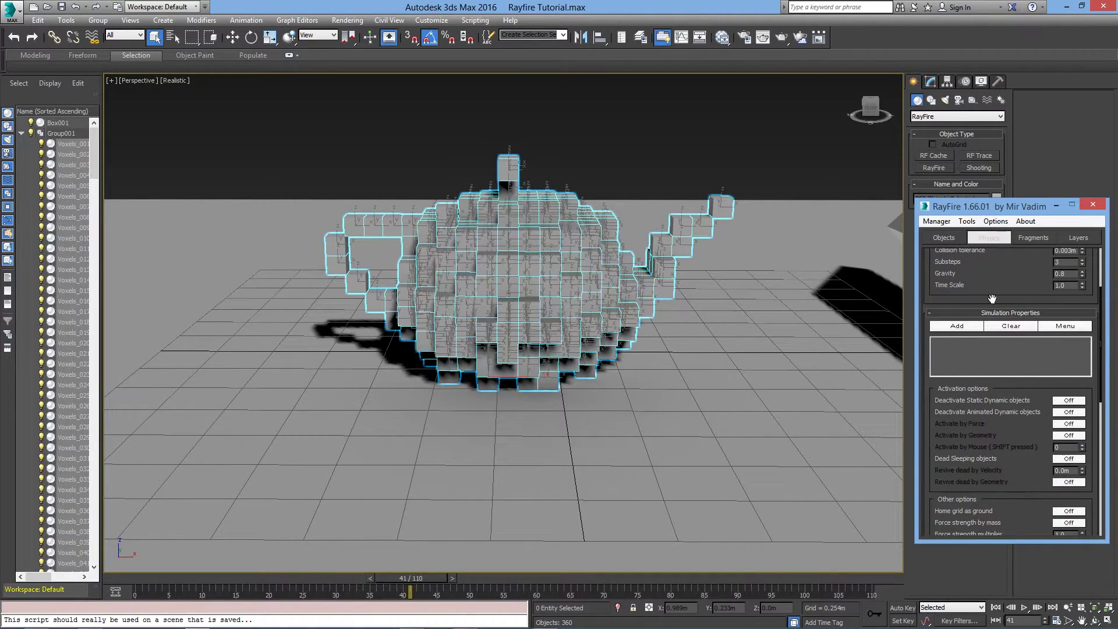
left_click_drag(990, 432, 991, 385)
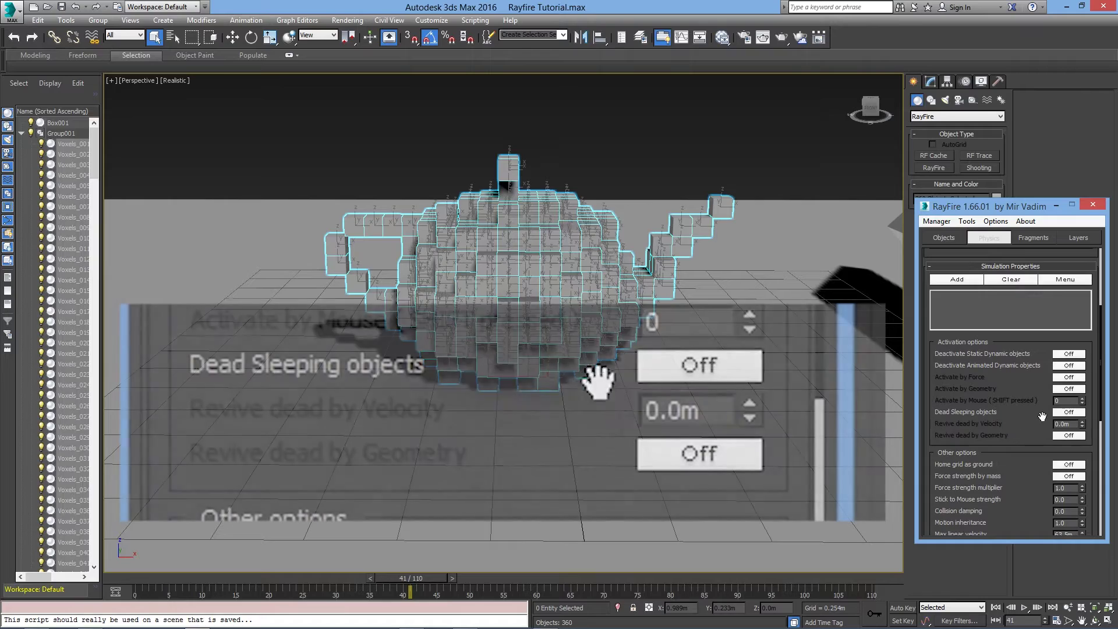
left_click(1068, 411)
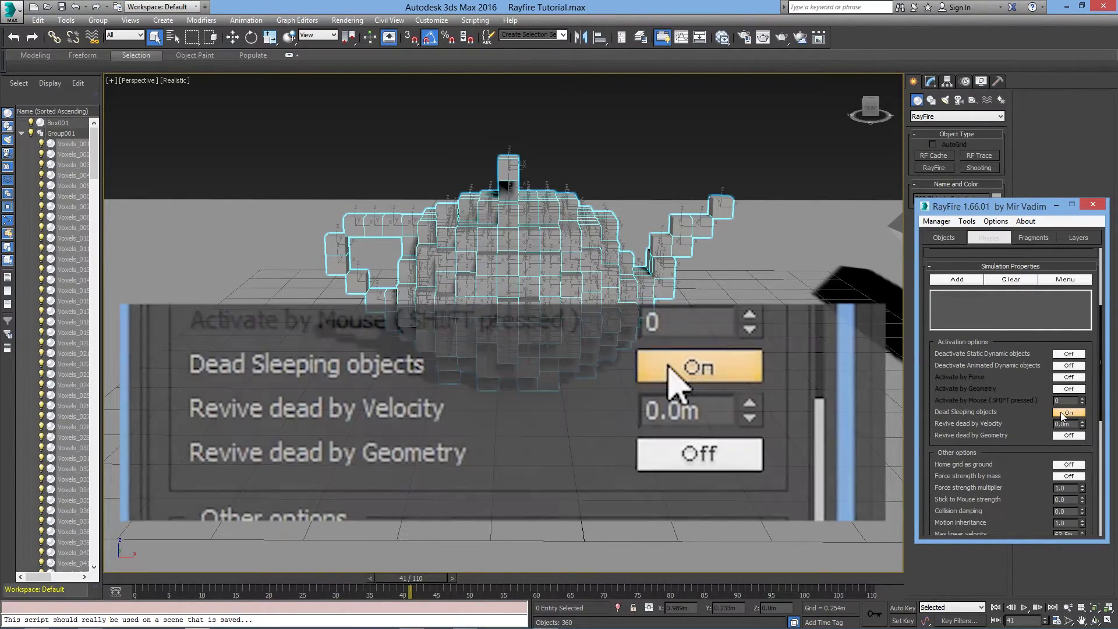
left_click_drag(1007, 302, 1007, 446)
left_click(947, 272)
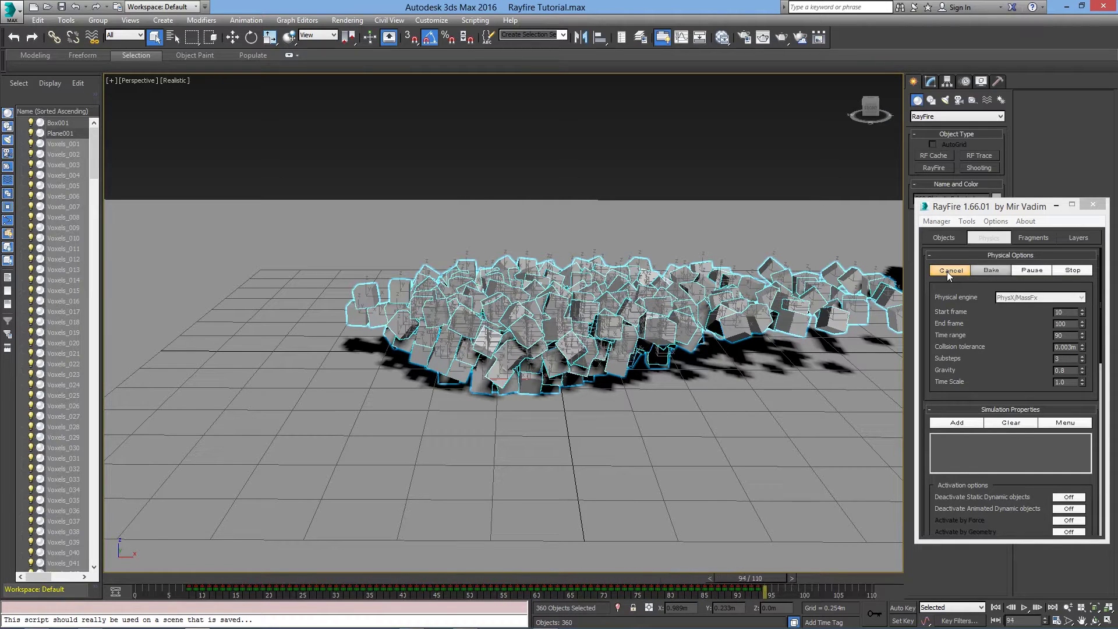
left_click(950, 271)
Set Revive dead by Velocity to 0.01m and start a fresh simulation preview
scroll(973, 331, "down", 5)
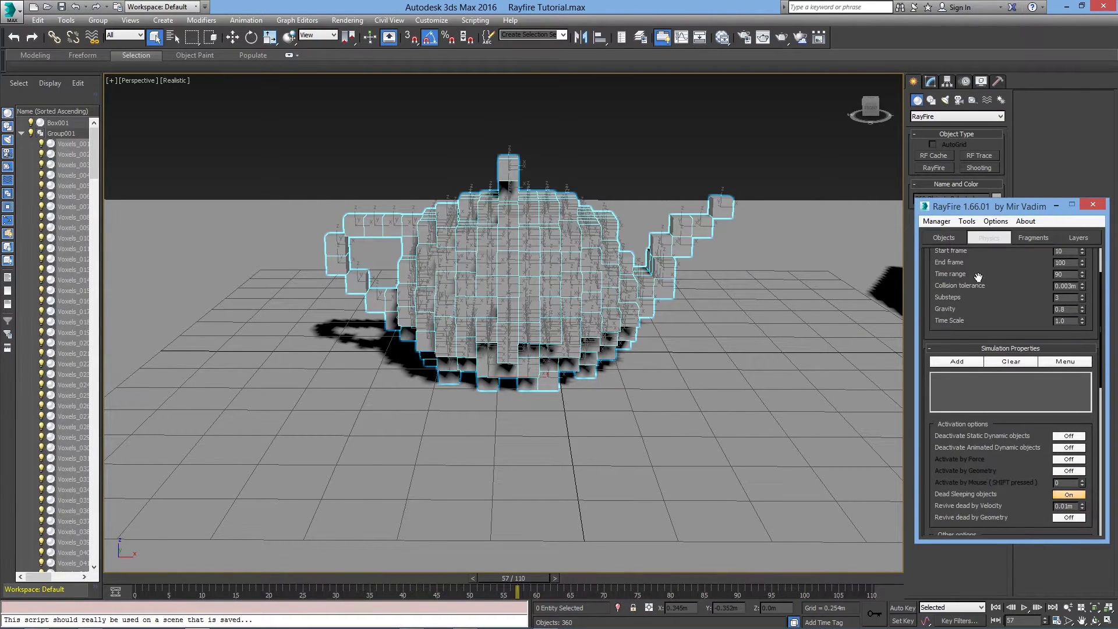
left_click_drag(1007, 490, 967, 444)
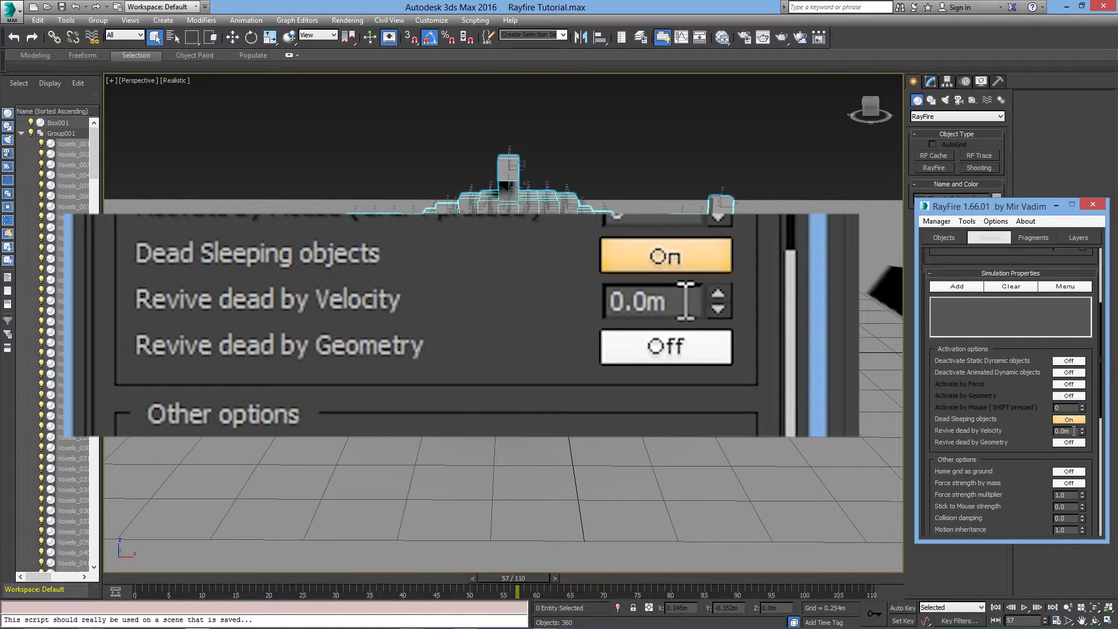
type("1")
left_click_drag(1029, 399, 1029, 401)
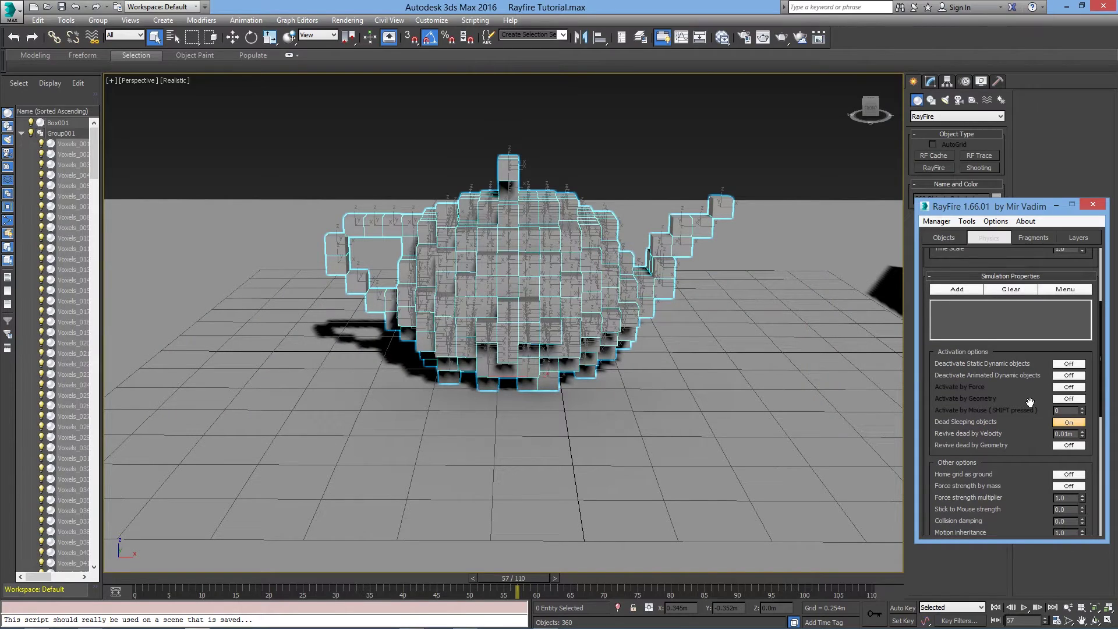
scroll(1032, 390, "up", 3)
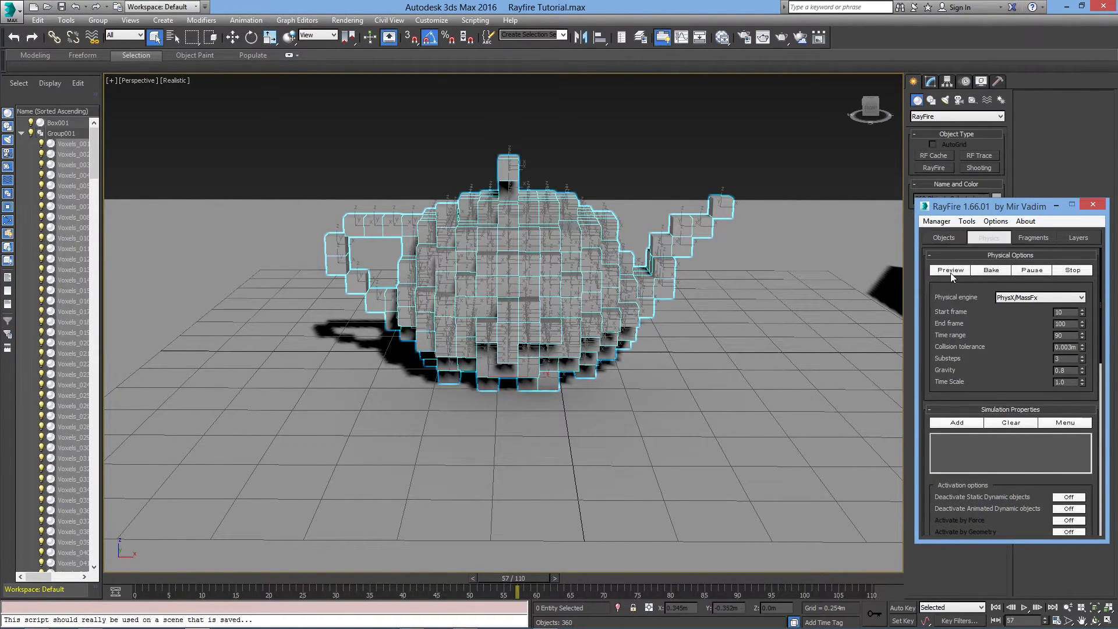
left_click(950, 272)
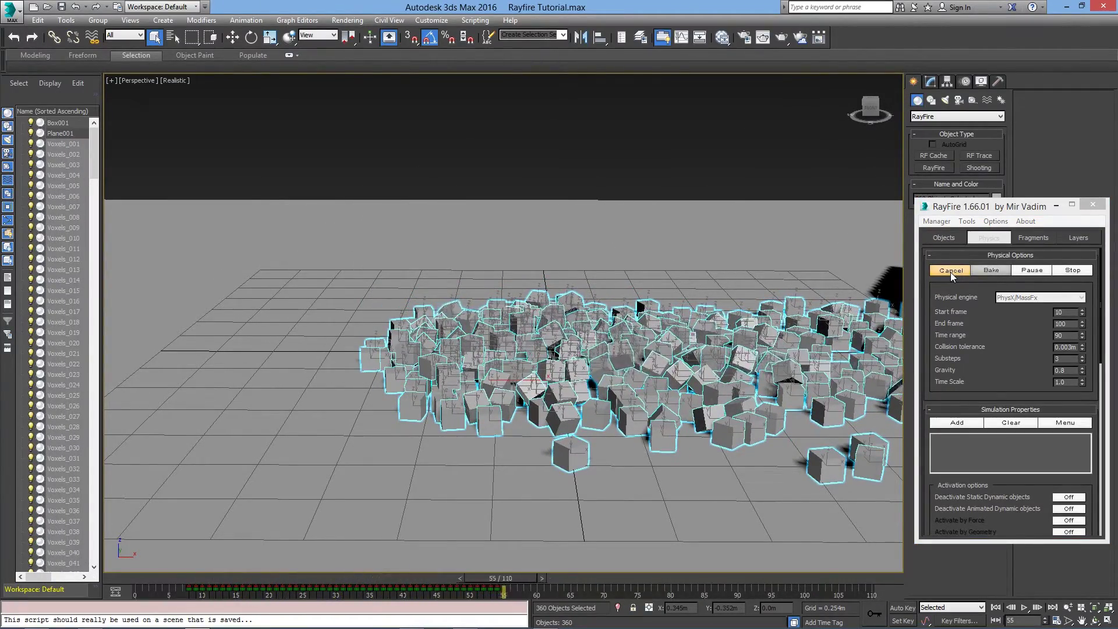
Close RayFire and create a spherical Gravity space warp with Strength -1.0
left_click(950, 271)
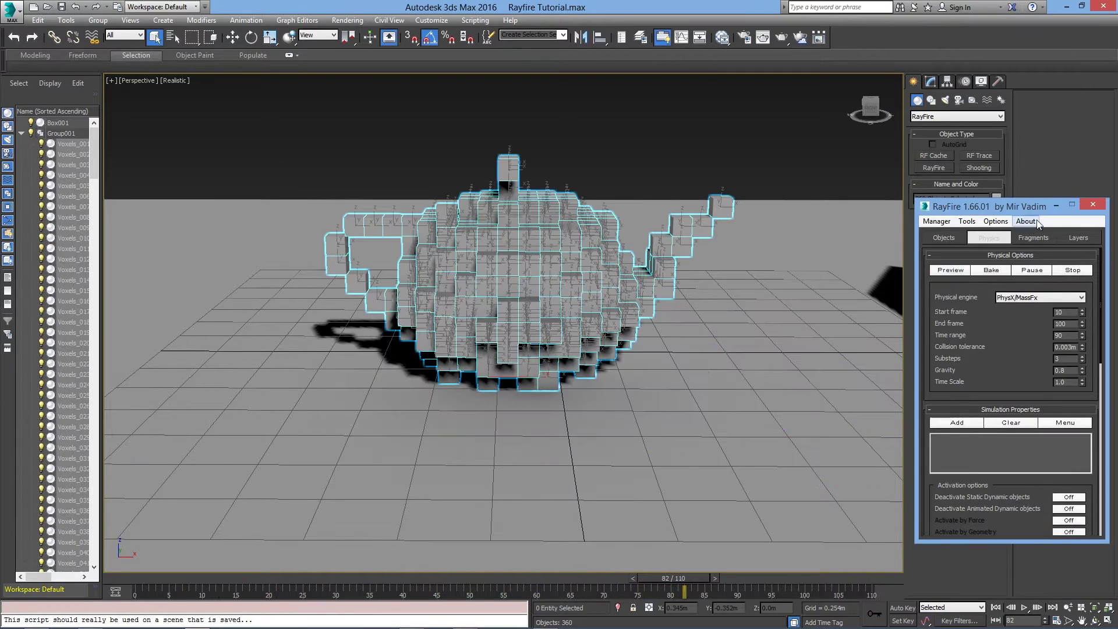
left_click(1093, 205)
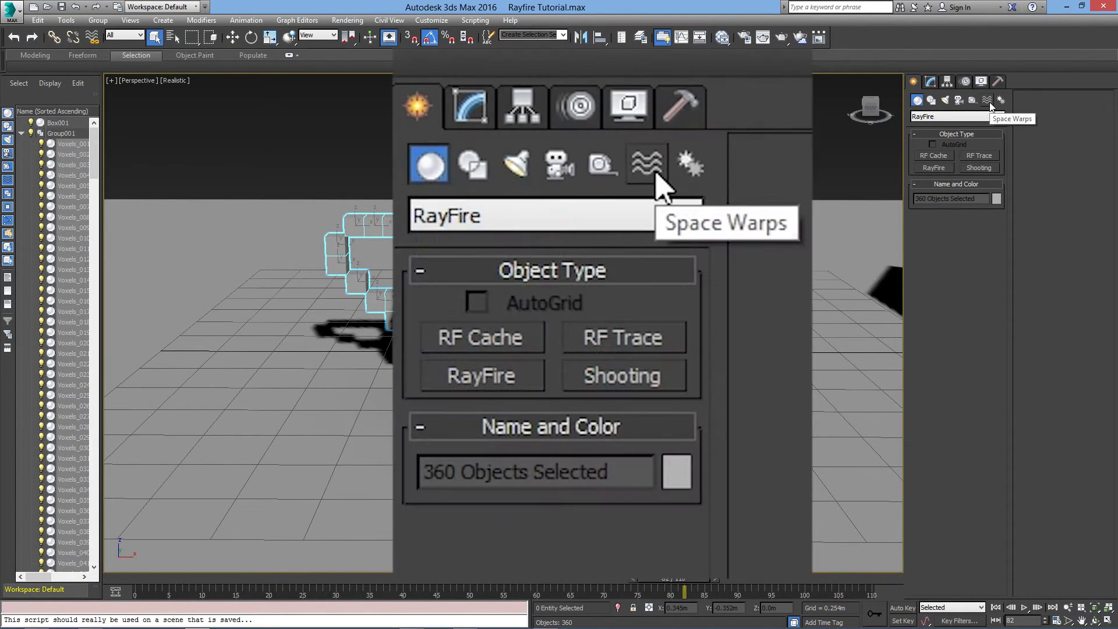
left_click(988, 101)
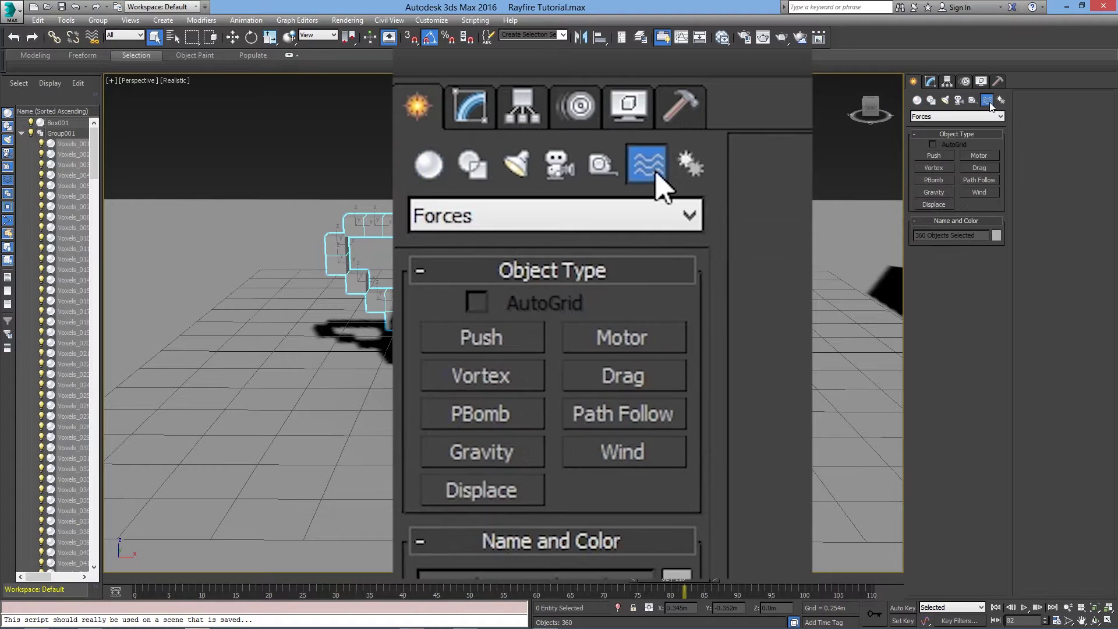
left_click(933, 118)
left_click(933, 128)
left_click(934, 193)
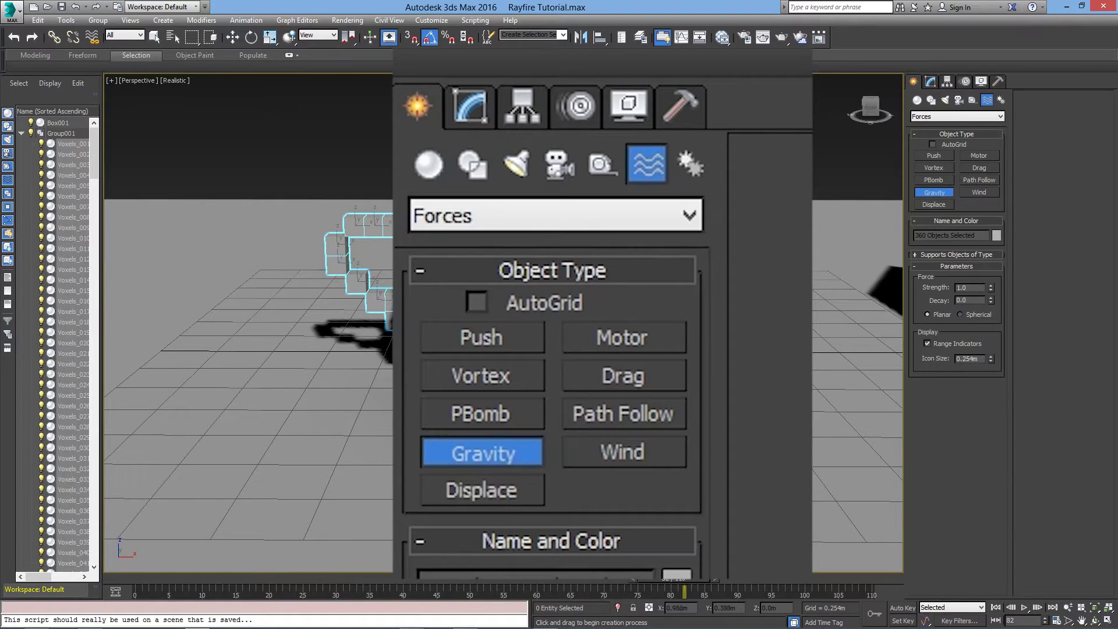
left_click_drag(757, 329, 707, 367)
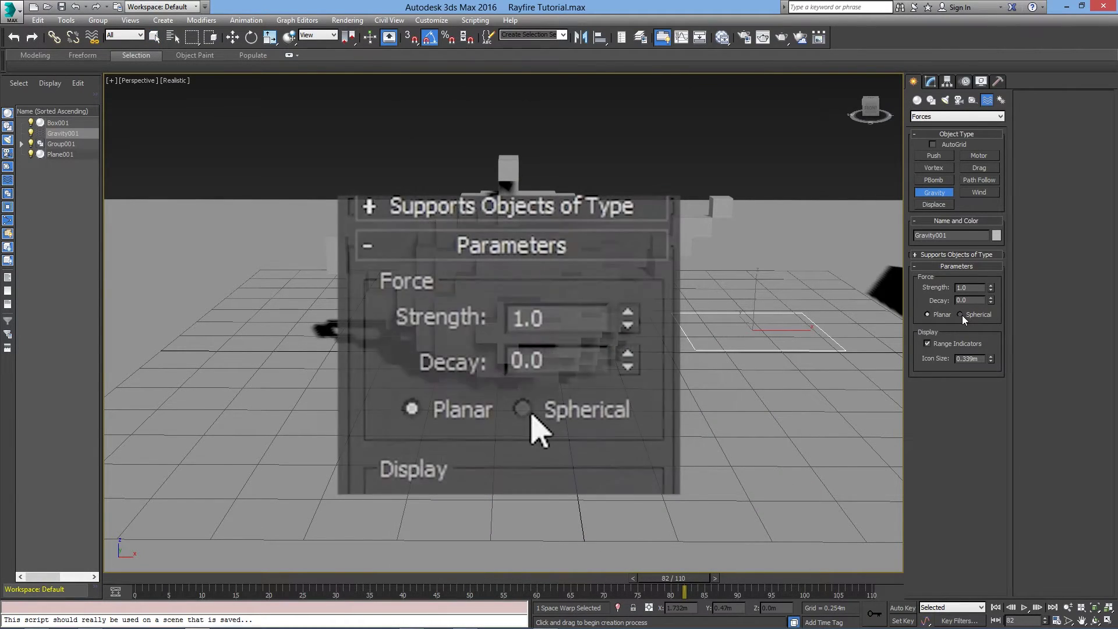
left_click(960, 314)
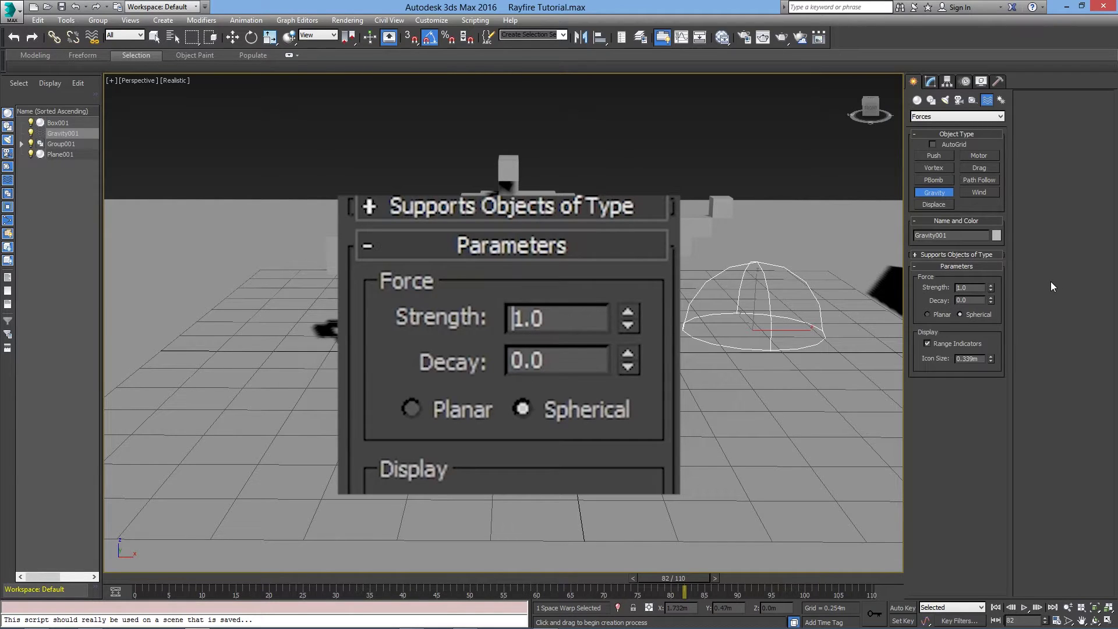
type("-")
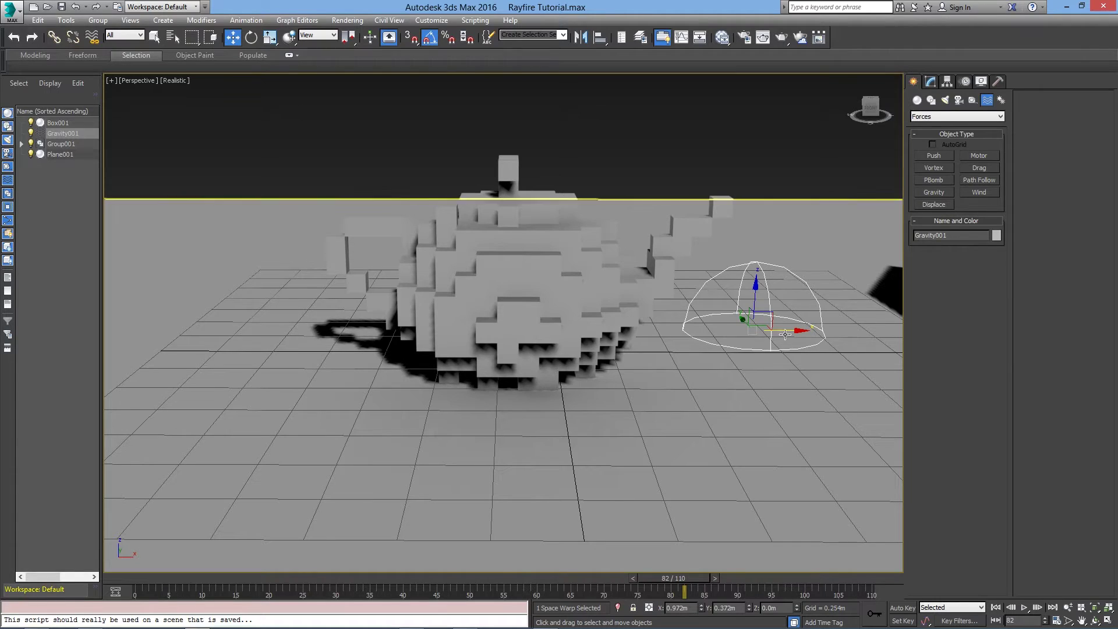
Position Gravity001 left of and high above the teapot, then maximize Perspective again
key("alt+w")
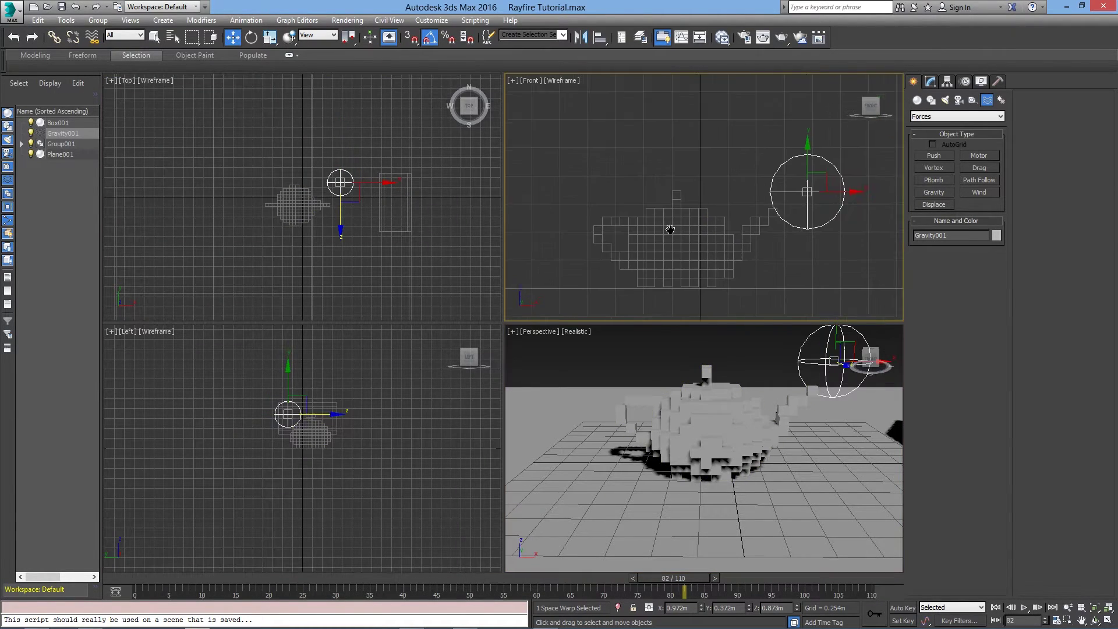
left_click(344, 187)
left_click_drag(344, 187, 266, 187)
middle_click_drag(588, 101, 624, 170)
left_click_drag(603, 102, 603, 219)
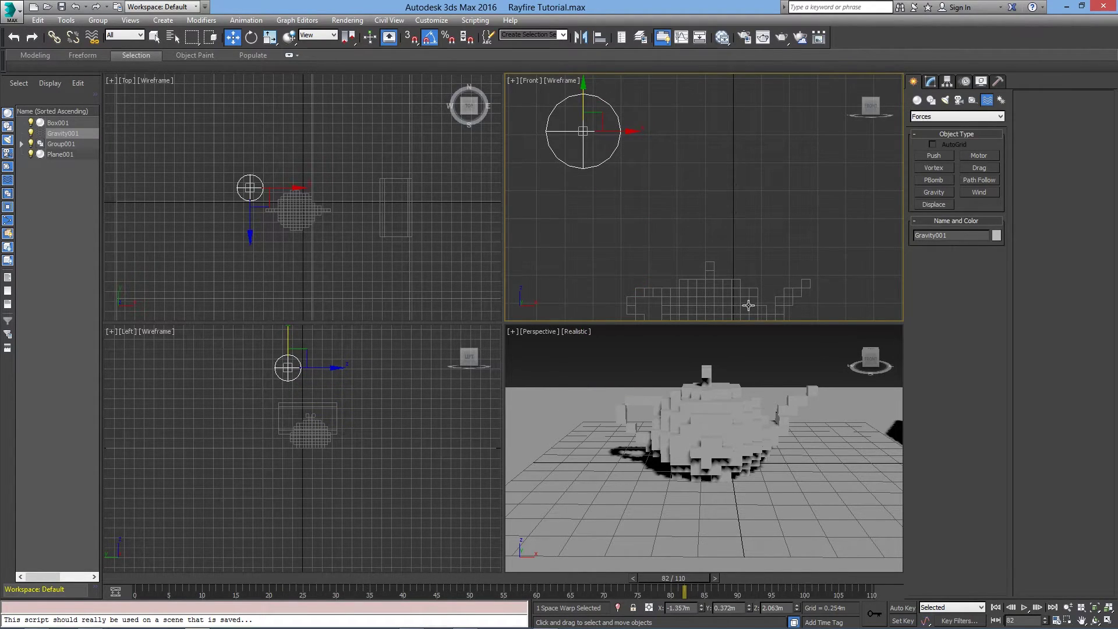
left_click(759, 354)
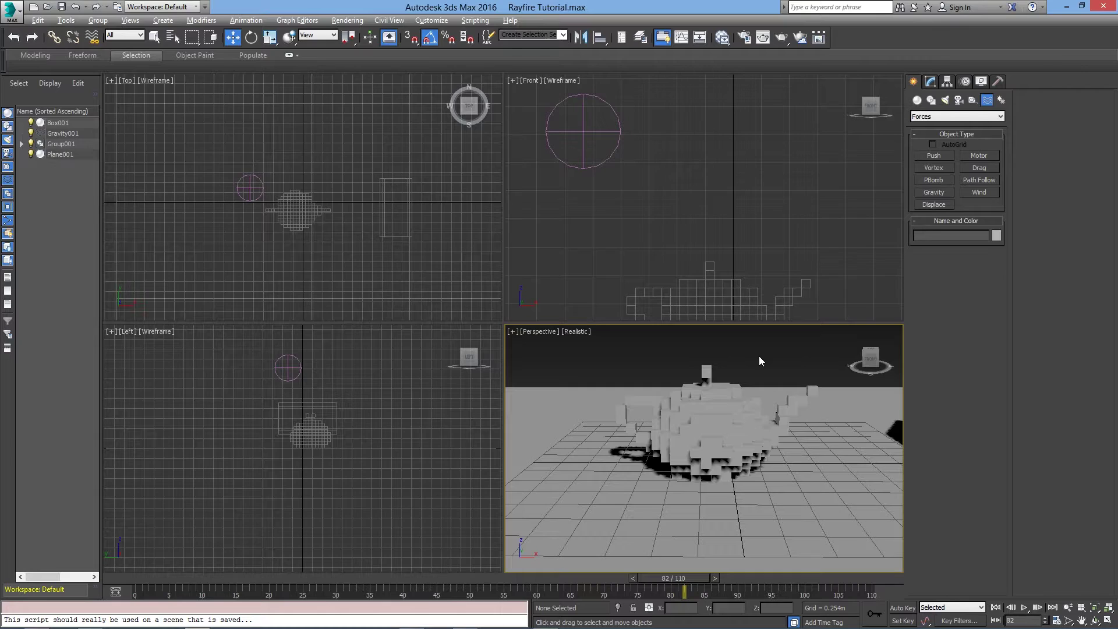
key("alt+w")
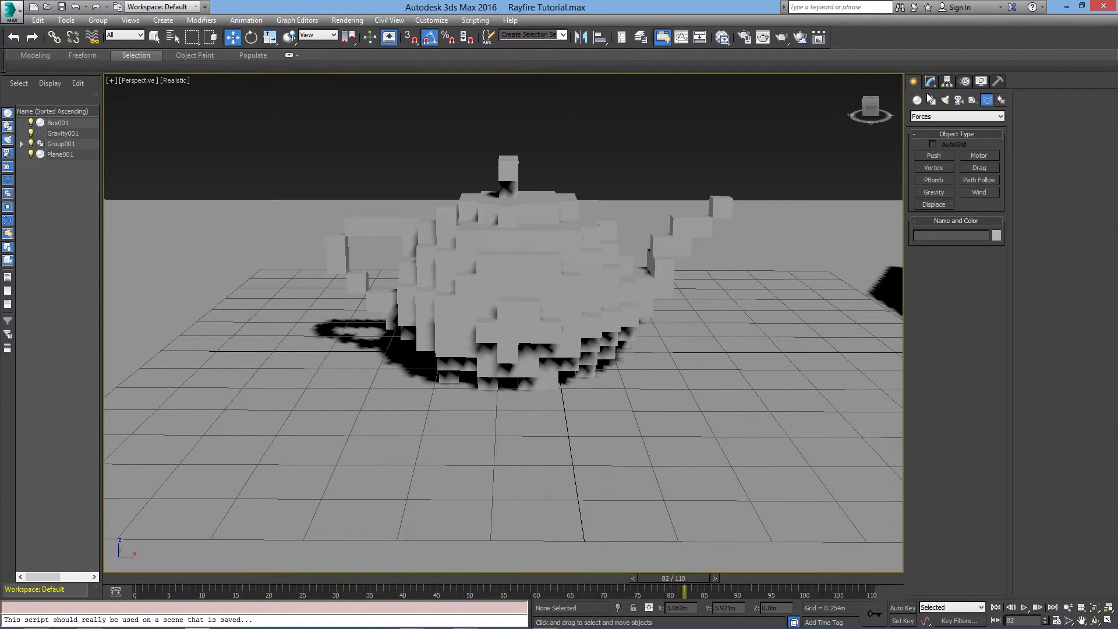
Reopen the RayFire floater and add Gravity001 as a force in Simulation Properties
left_click(926, 118)
left_click(931, 263)
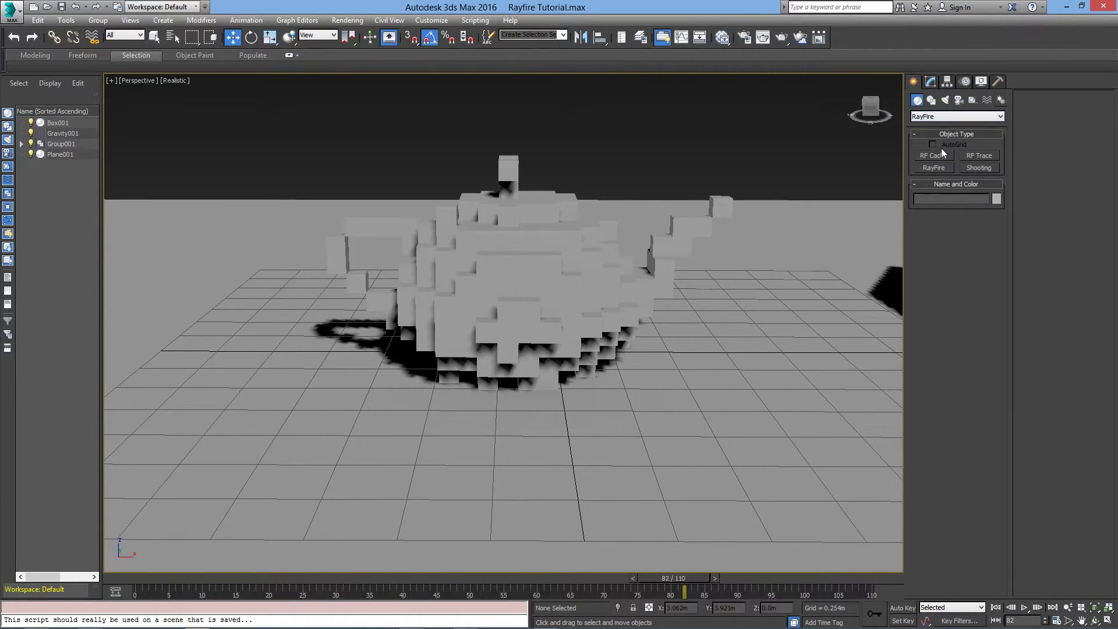
left_click(944, 166)
left_click(952, 233)
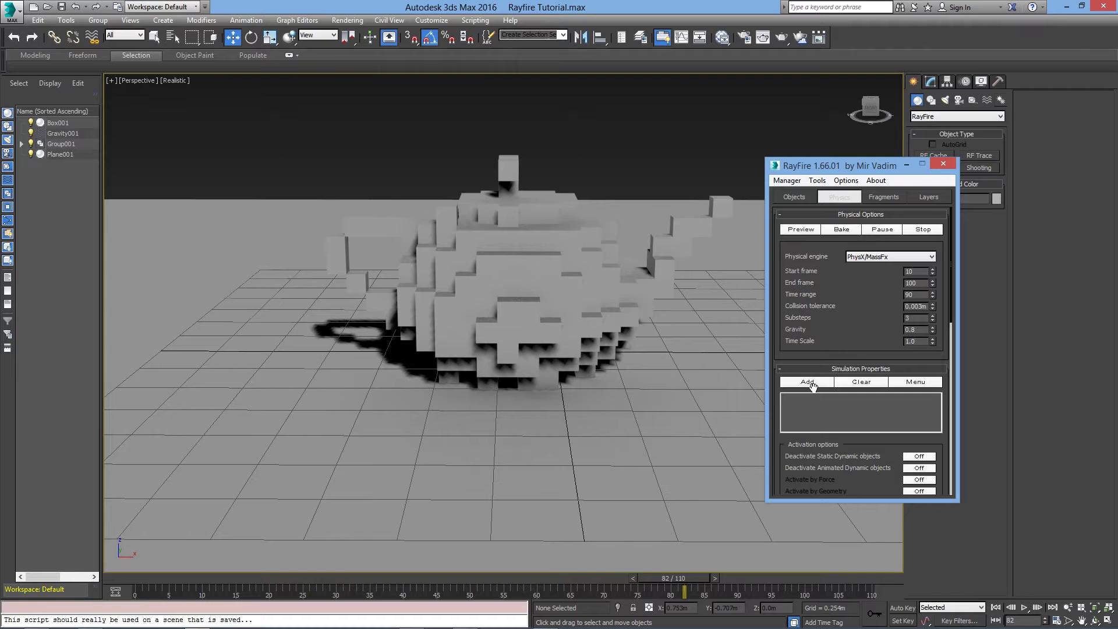
left_click(64, 134)
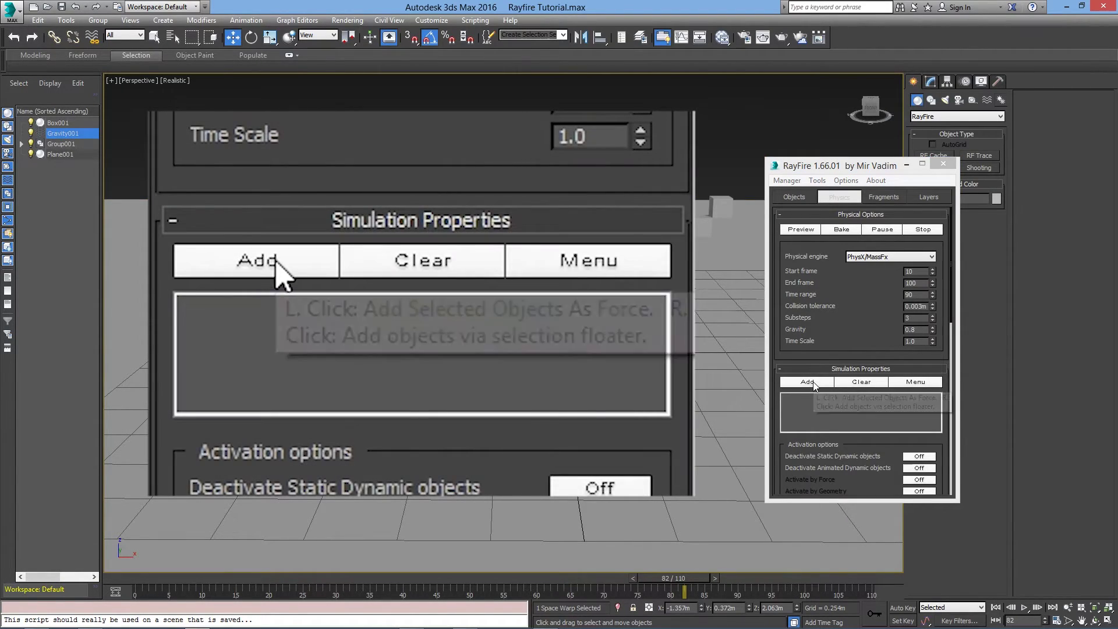
left_click(809, 383)
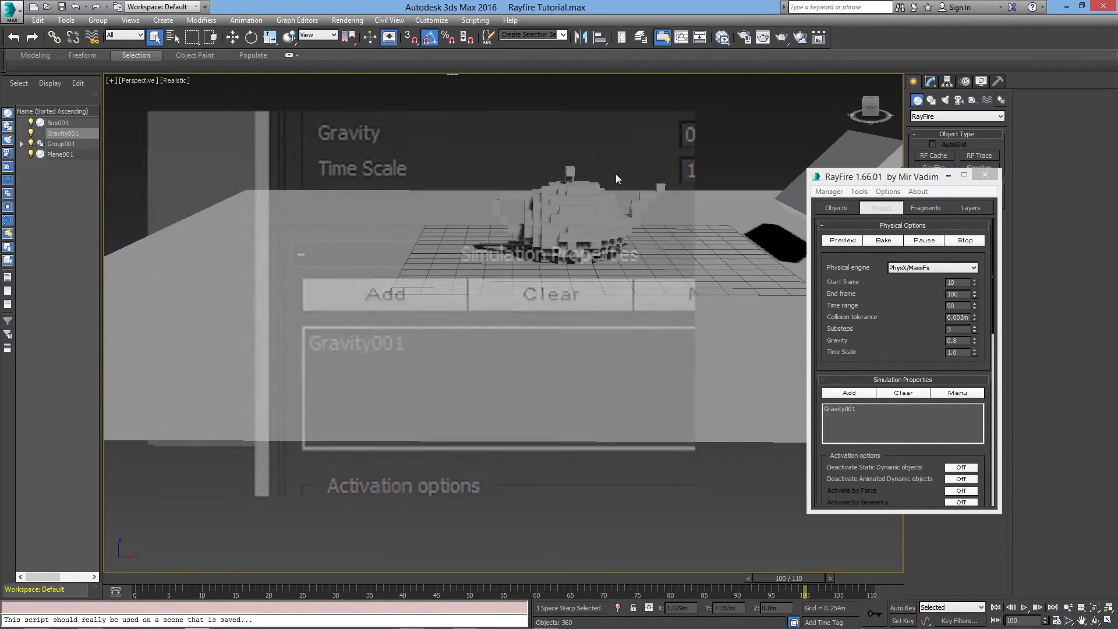
middle_click_drag(622, 206, 571, 326)
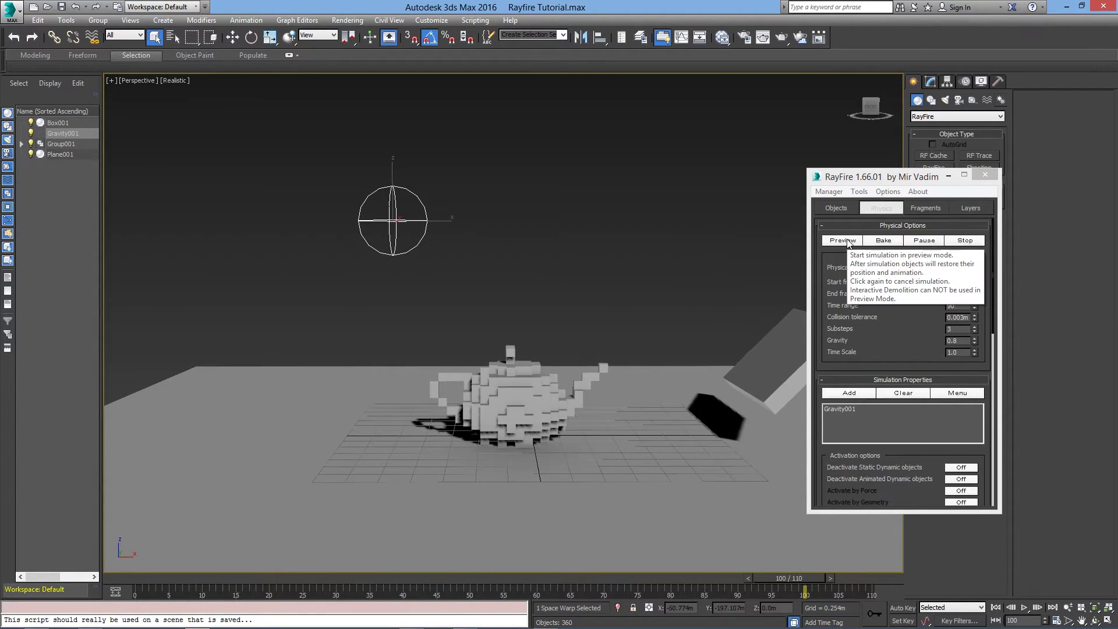
Preview and bake the simulation, then play back the baked animation
left_click(847, 239)
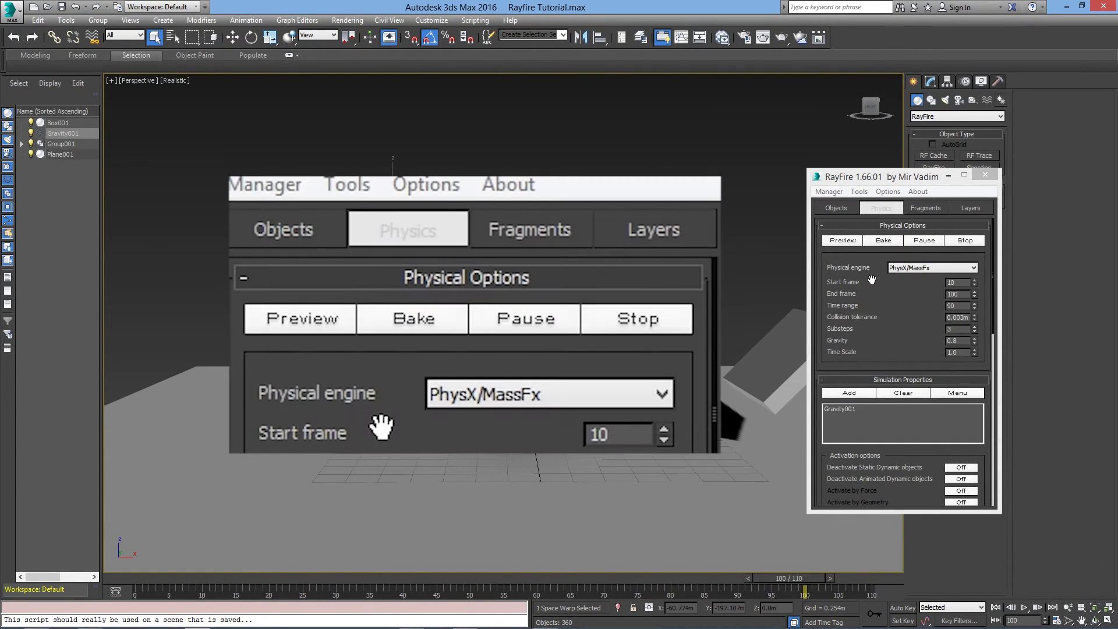
left_click(892, 240)
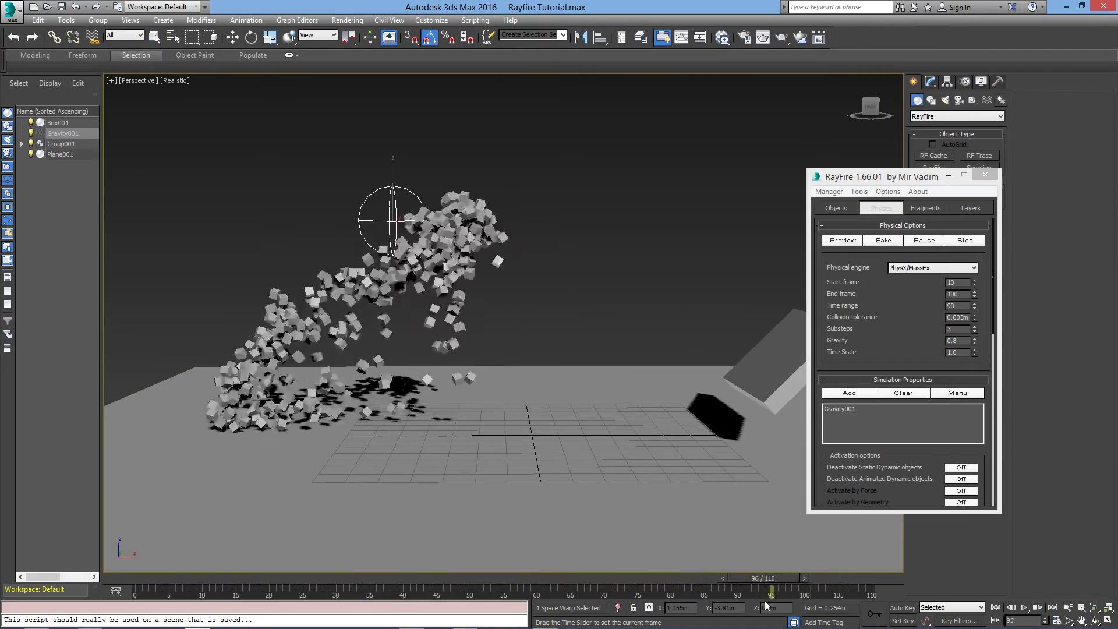
key("/")
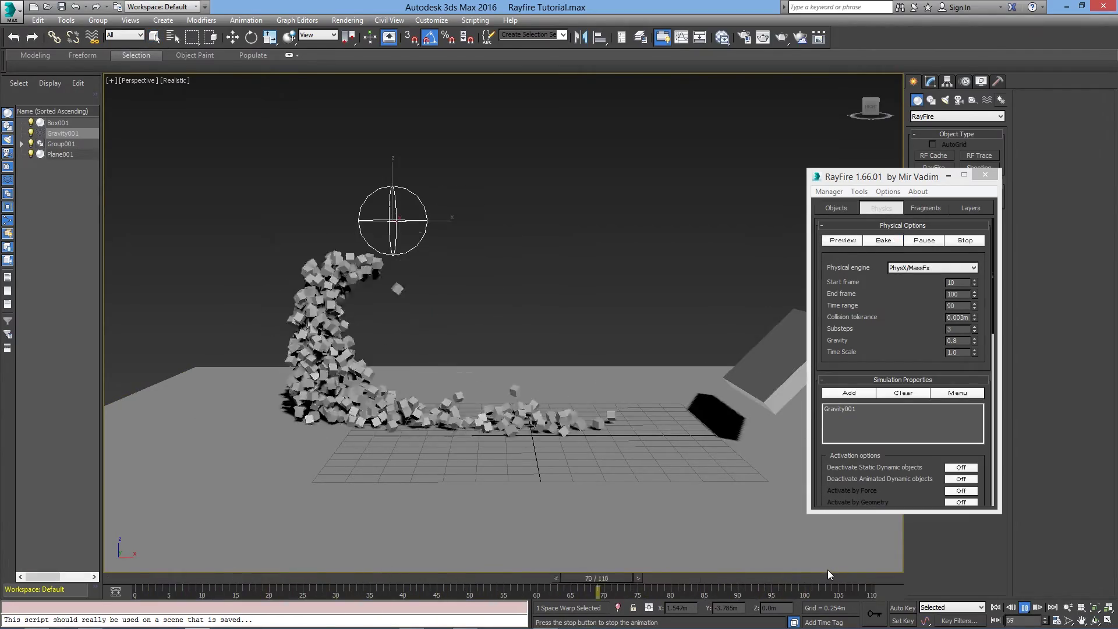
left_click_drag(597, 578, 138, 587)
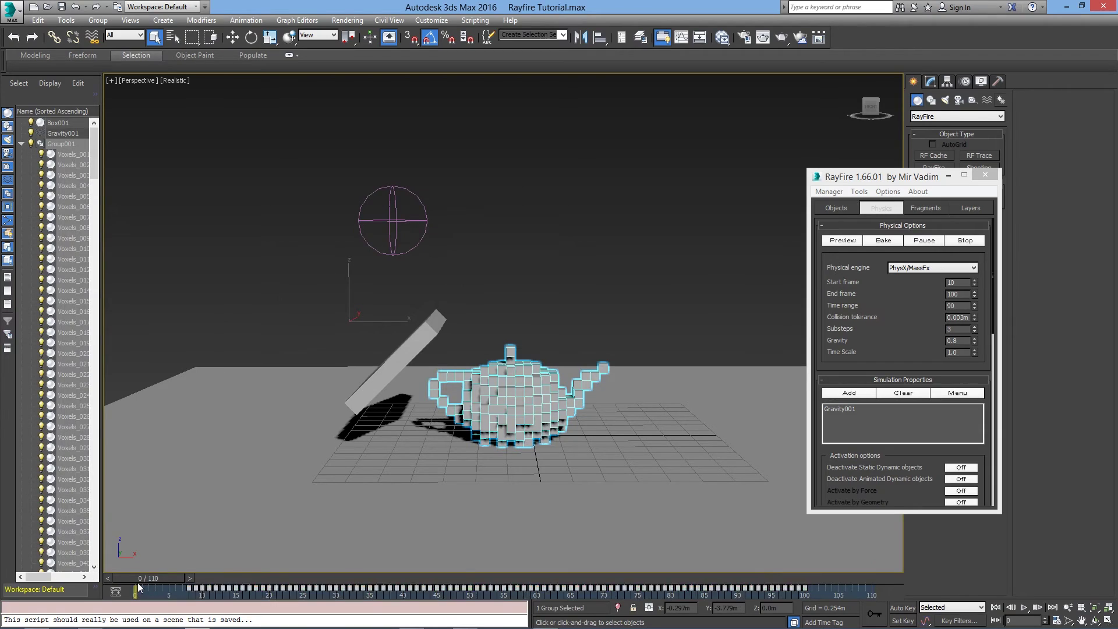
Set the animation length to 300 frames and bake the simulation again
left_click(1054, 621)
type("300")
key("Return")
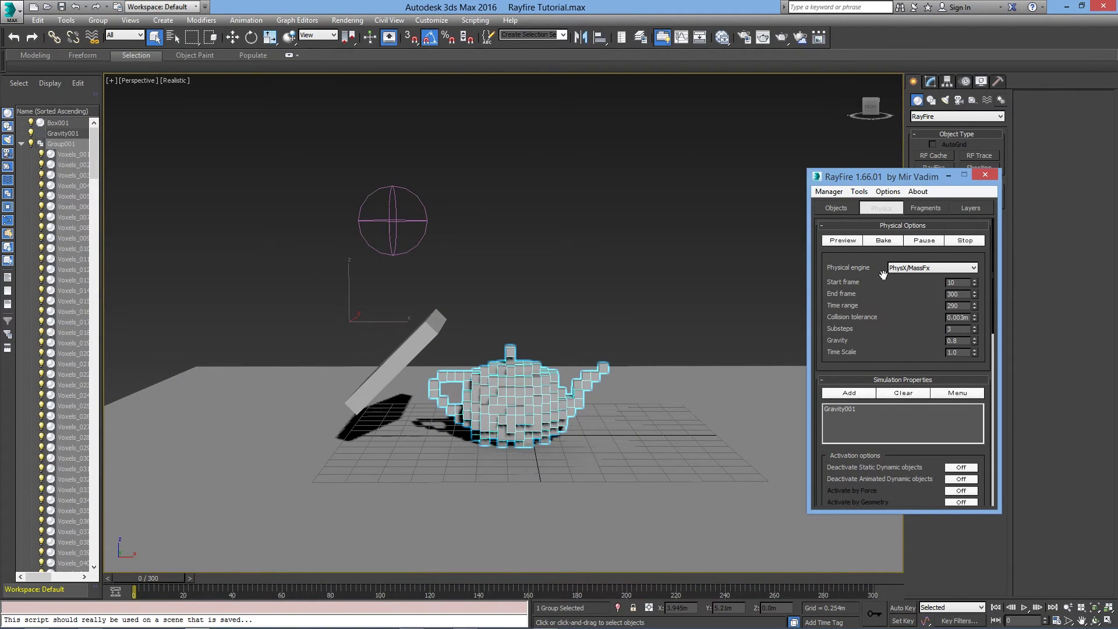
left_click(883, 240)
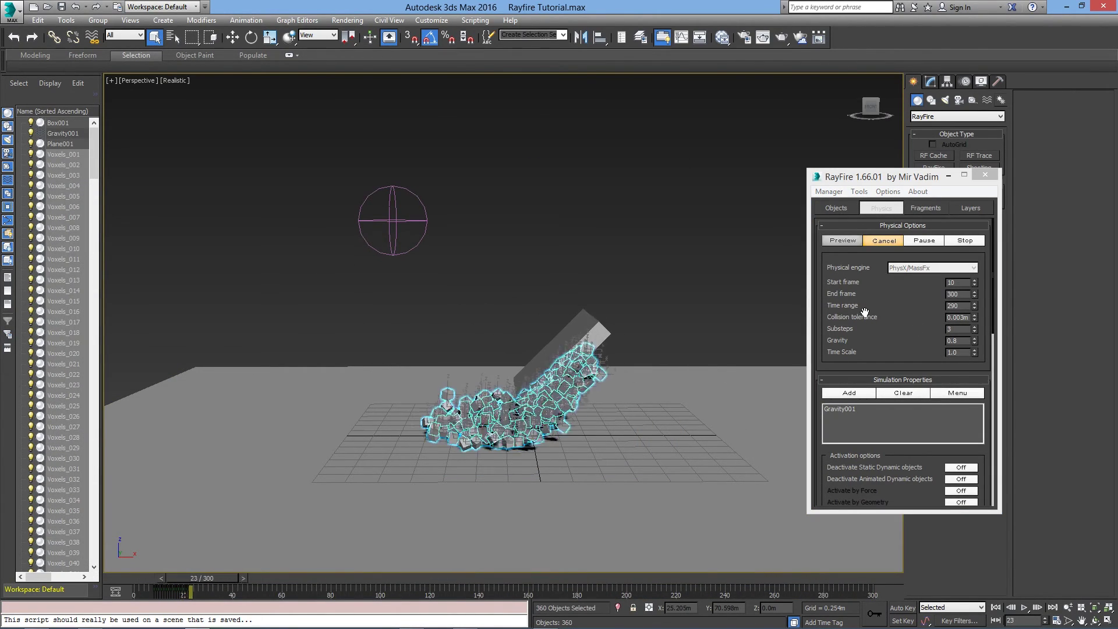